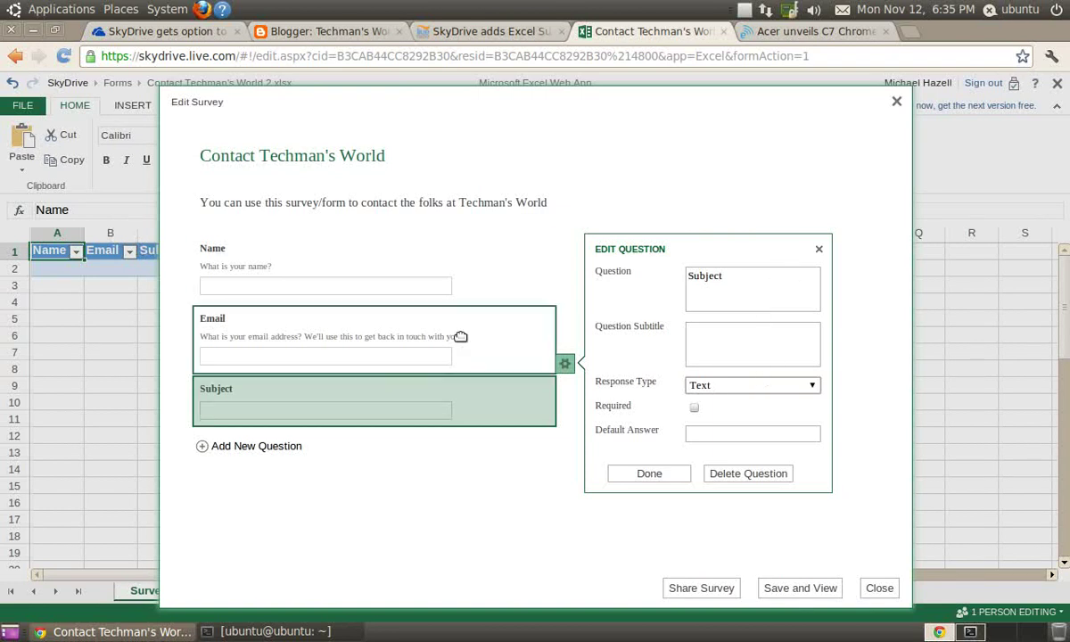
# Review the Name and Email question settings, keeping Email as a Text answer.
pyautogui.click(370, 254)
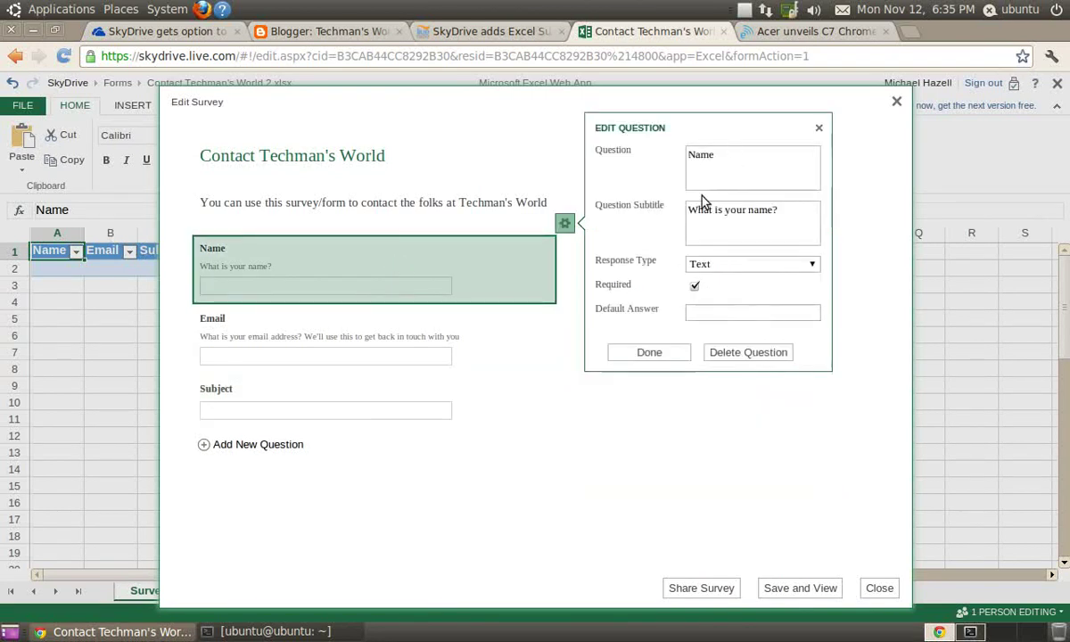
pyautogui.click(475, 332)
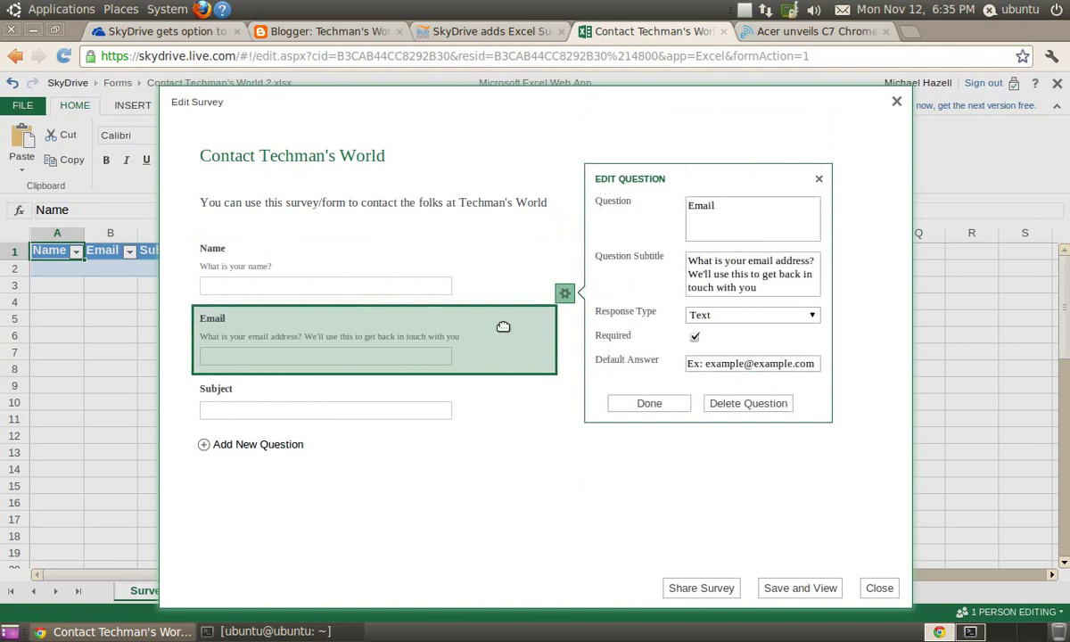
pyautogui.click(759, 317)
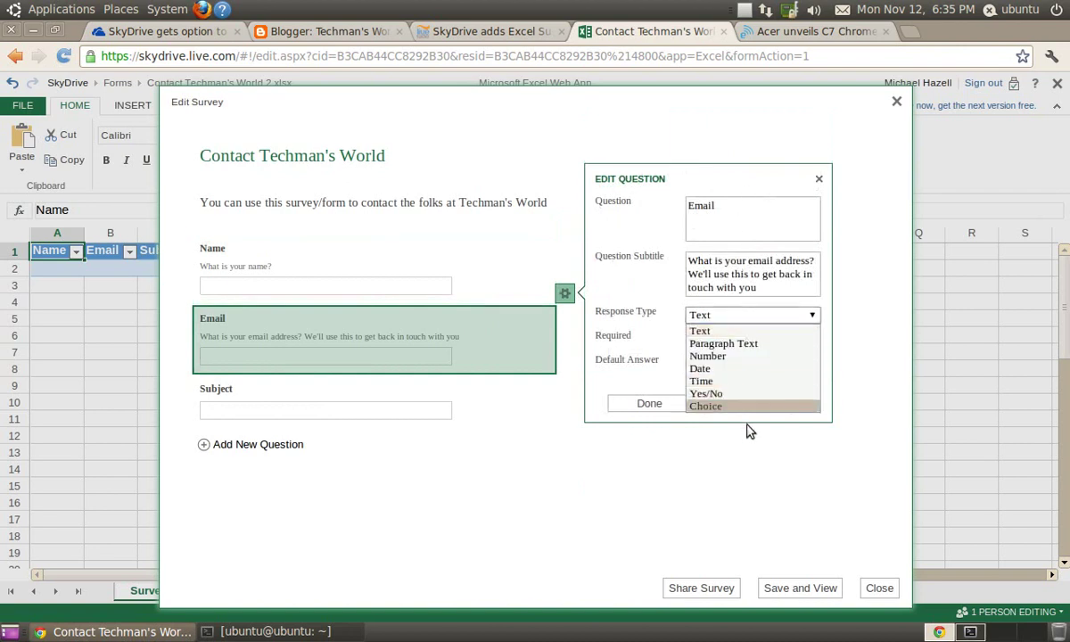
pyautogui.click(738, 311)
# Change the Subject question's response type to Choice.
pyautogui.click(486, 386)
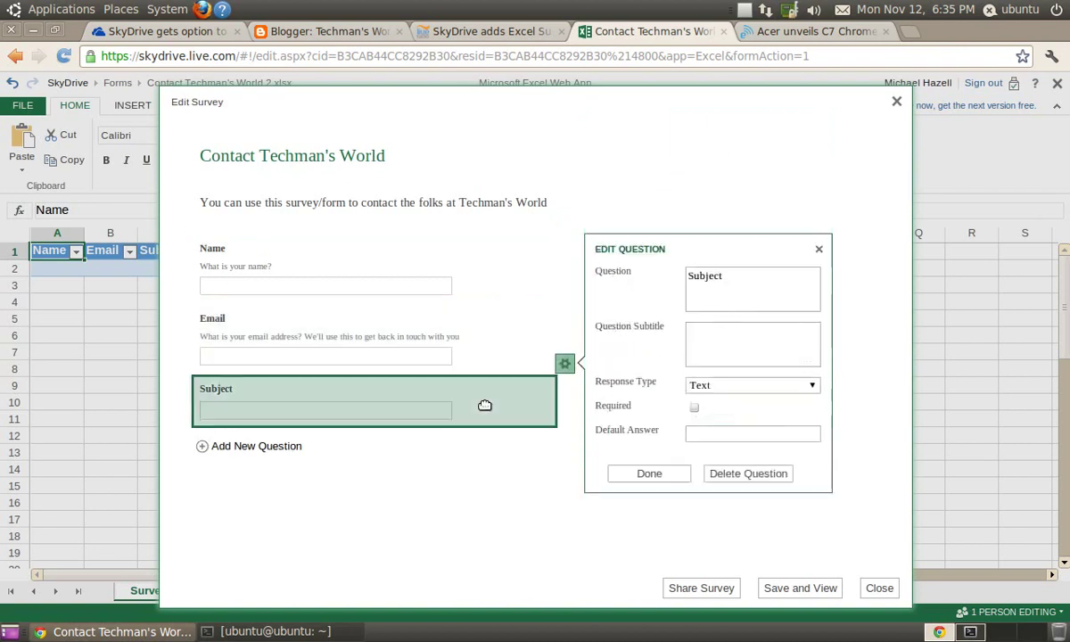
pyautogui.moveTo(735, 386)
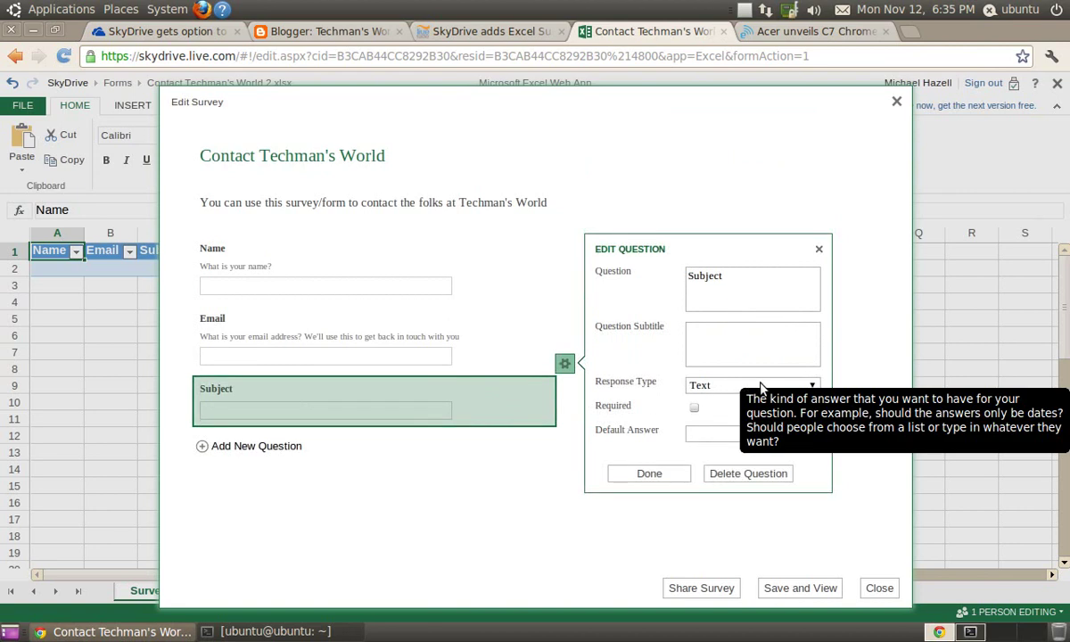
pyautogui.click(761, 386)
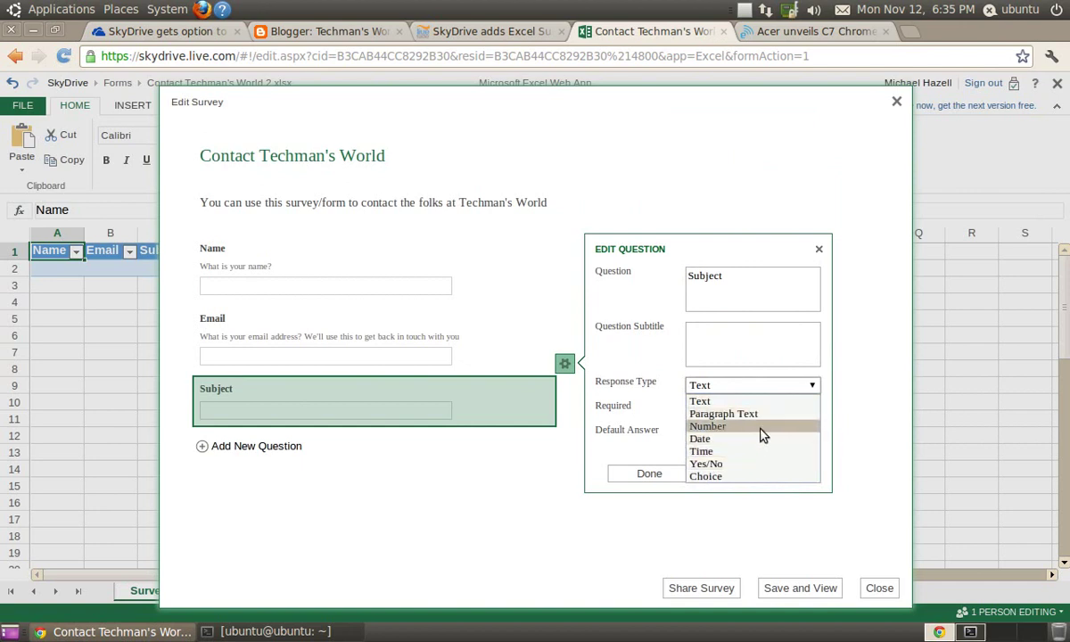
pyautogui.click(742, 477)
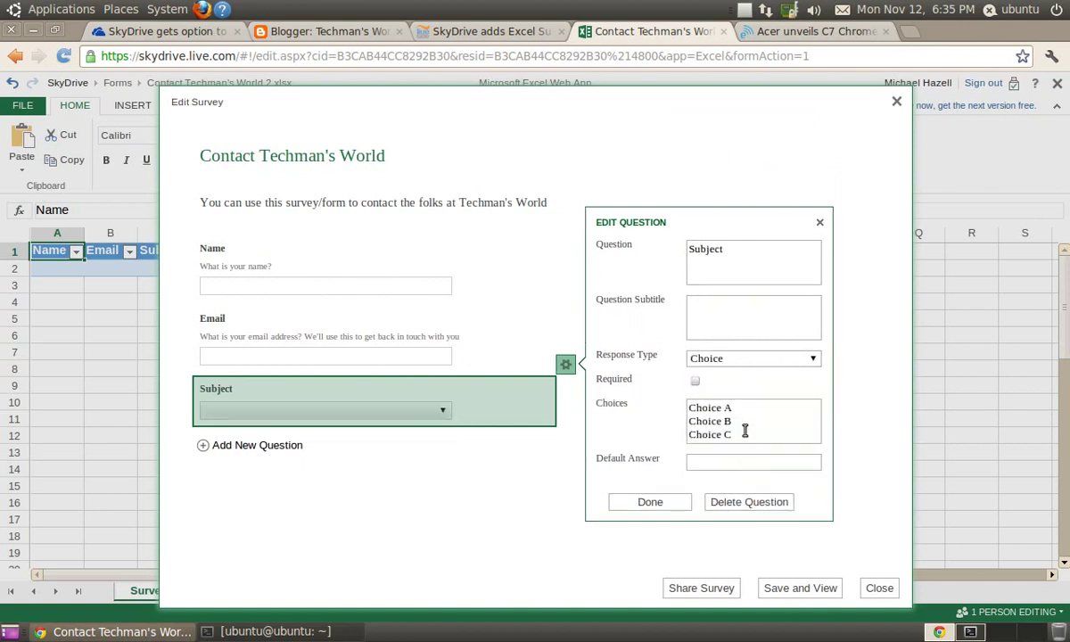
# Replace the placeholder choices with General, IRC Chat, Website Problem, Advertising, Guest Posting and Other.
pyautogui.click(746, 431)
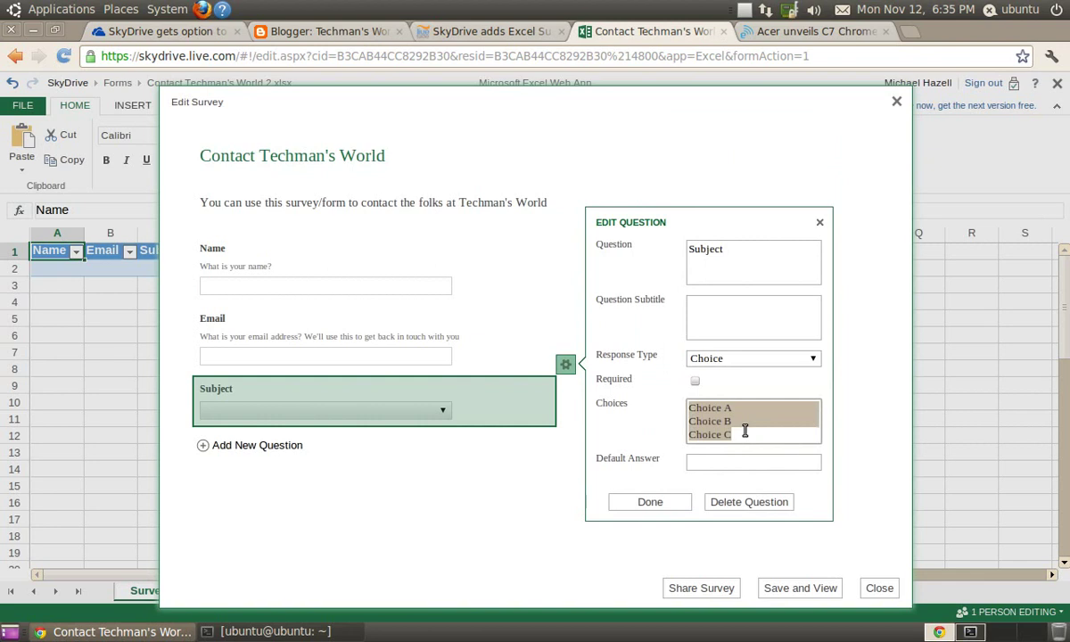
pyautogui.write('General ')
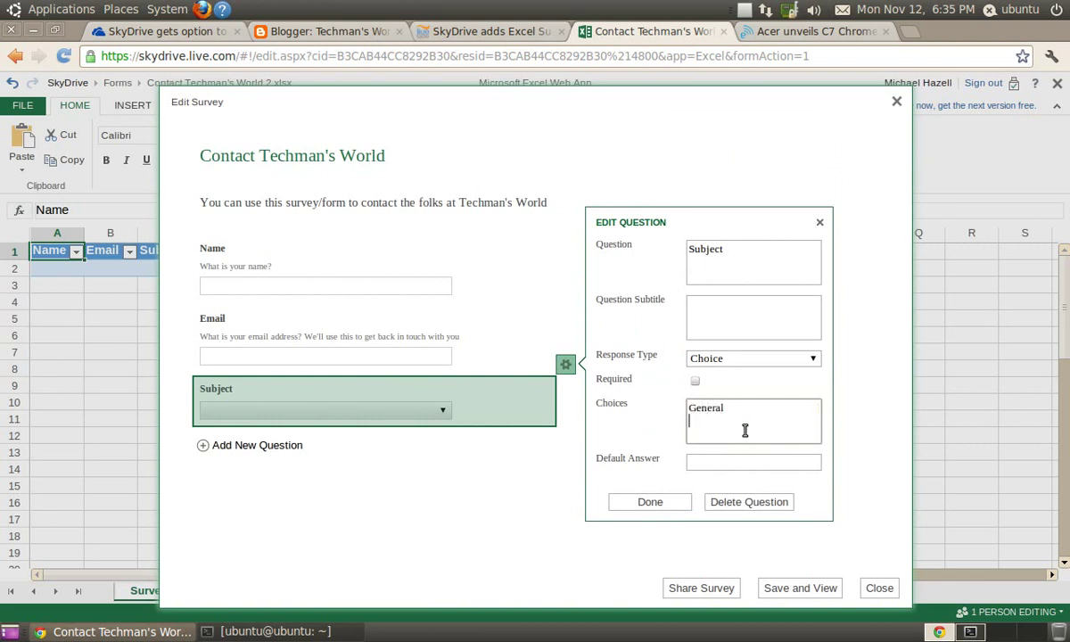
pyautogui.write('IRC ')
pyautogui.write('Chat ')
pyautogui.write('Web')
pyautogui.write('site Pro')
pyautogui.write('blem')
pyautogui.press('Return')
pyautogui.write('Other')
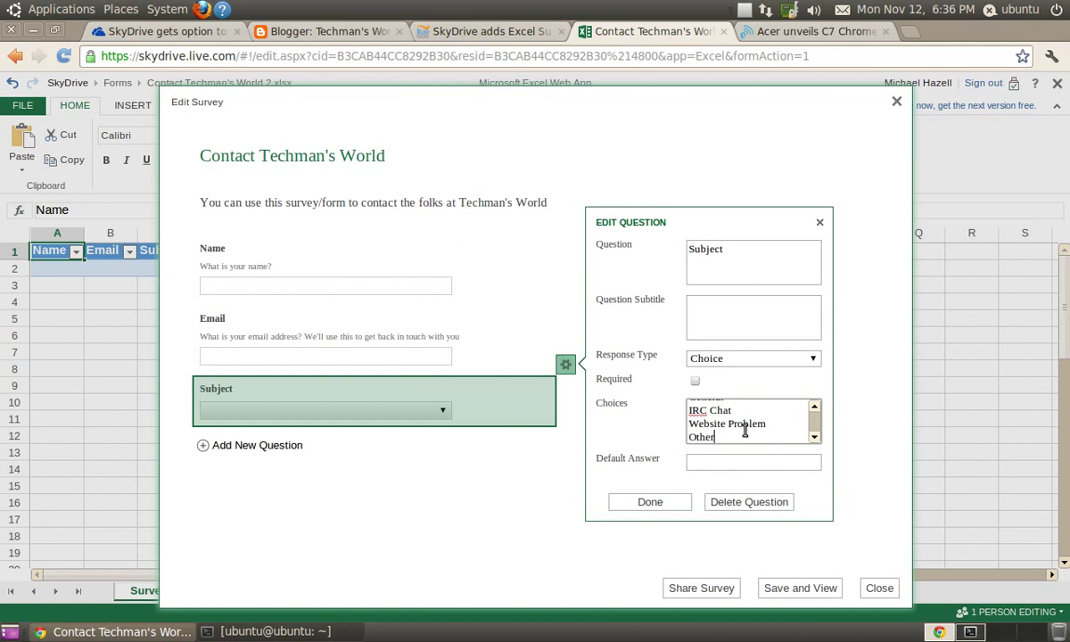
pyautogui.press('BackSpace')
pyautogui.press('BackSpace')
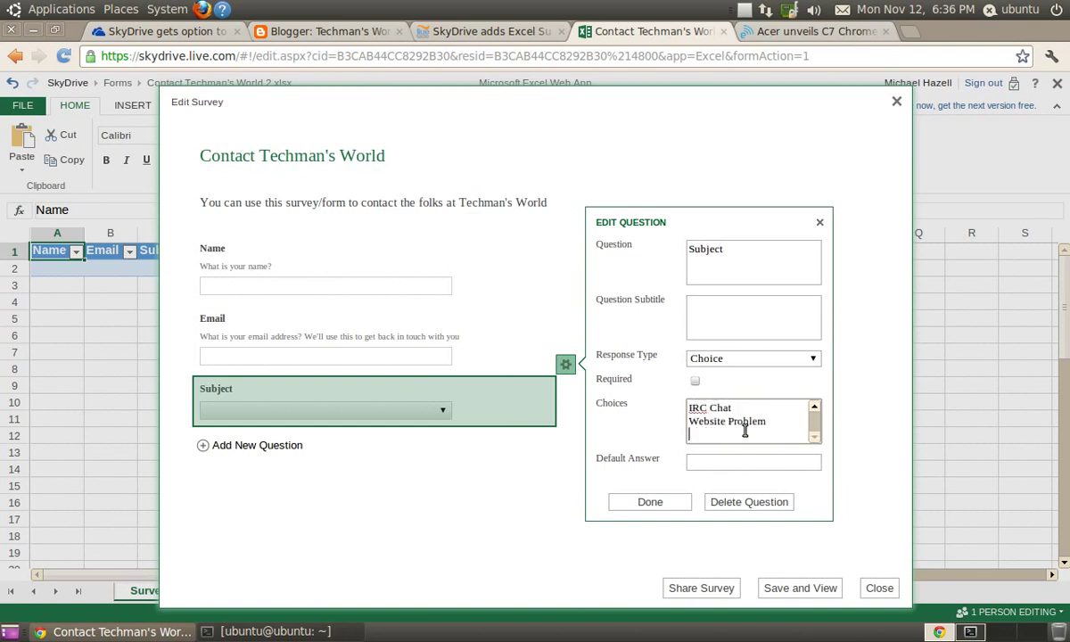
pyautogui.write('Advertising')
pyautogui.press('Return')
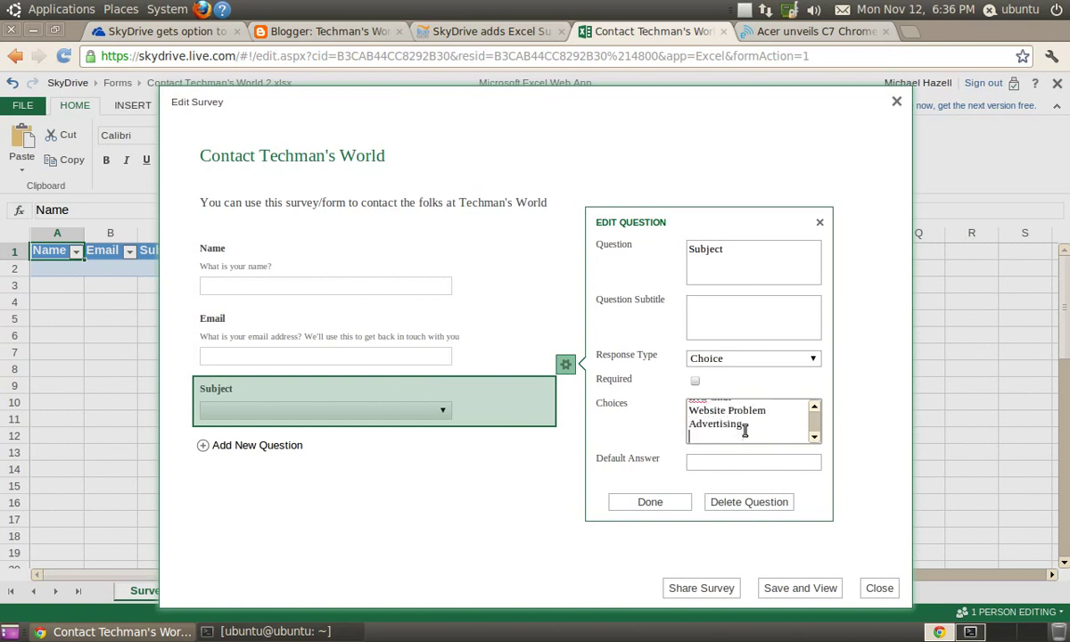
pyautogui.write('Guest P')
pyautogui.write('osting')
pyautogui.press('Return')
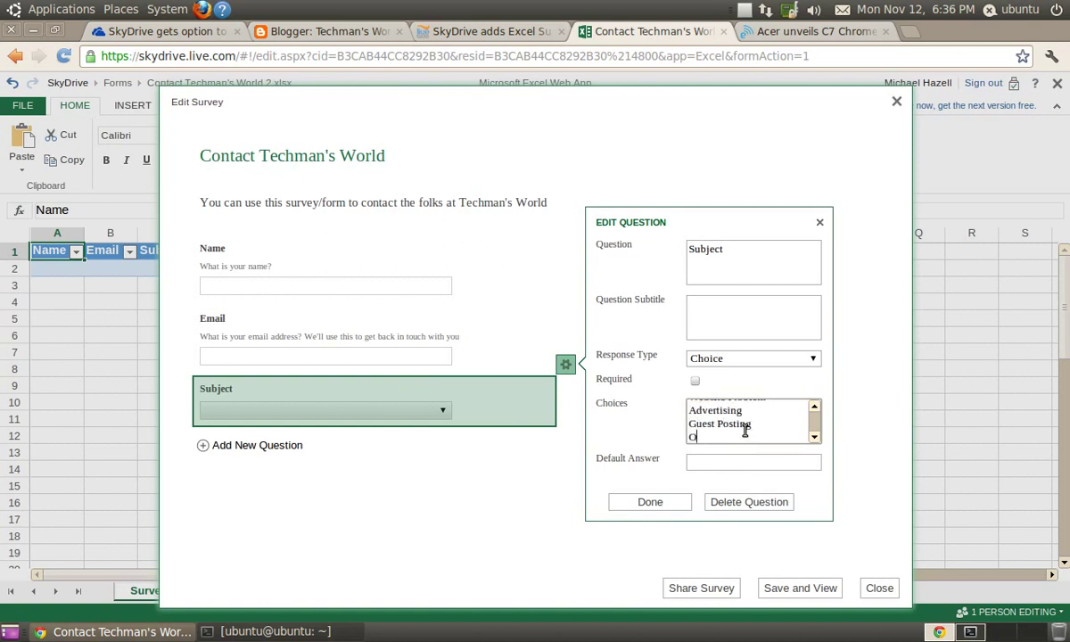
pyautogui.write('ther')
# Set General as Subject's default answer and confirm the question.
pyautogui.click(699, 462)
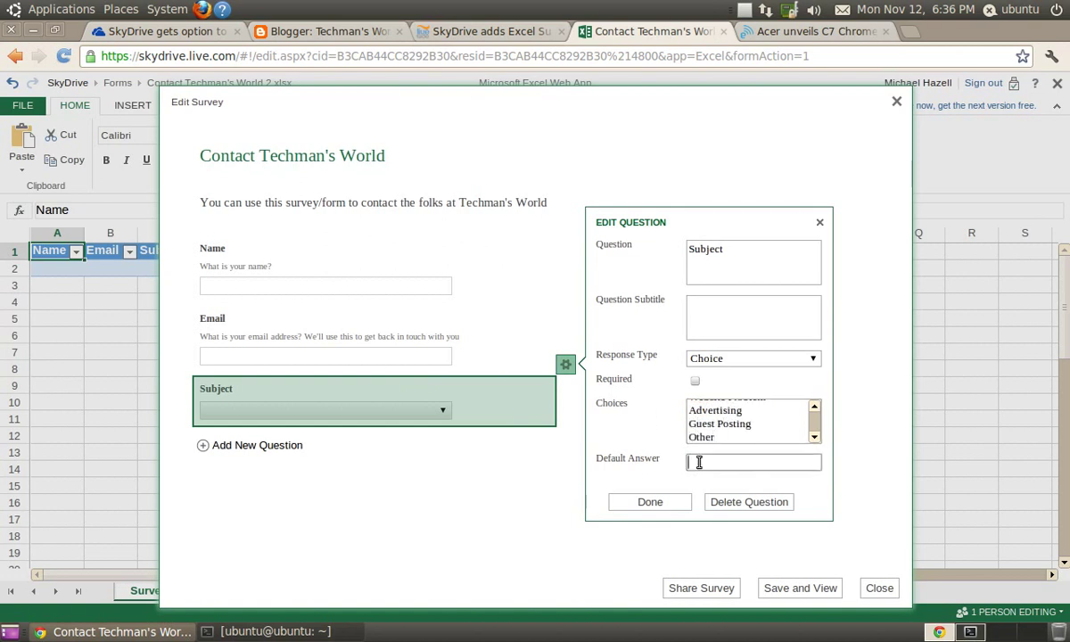
pyautogui.write('Gu')
pyautogui.click(816, 407)
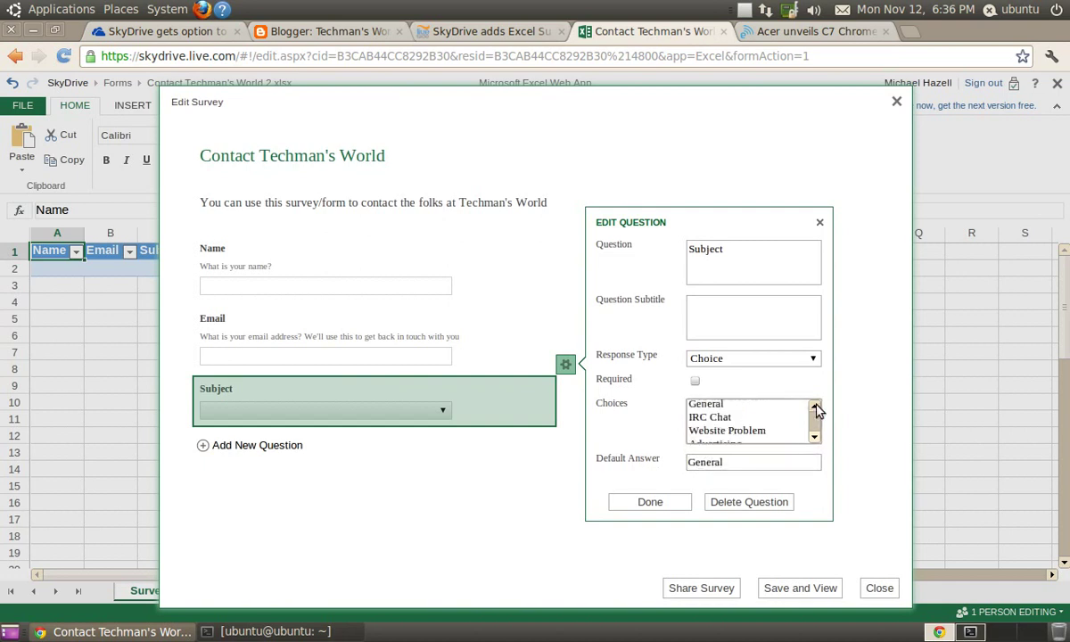
pyautogui.click(623, 503)
# Add a question titled 'Related URLs' with subtitle 'Paste any related URLs here. Do not post spam links'.
pyautogui.click(256, 446)
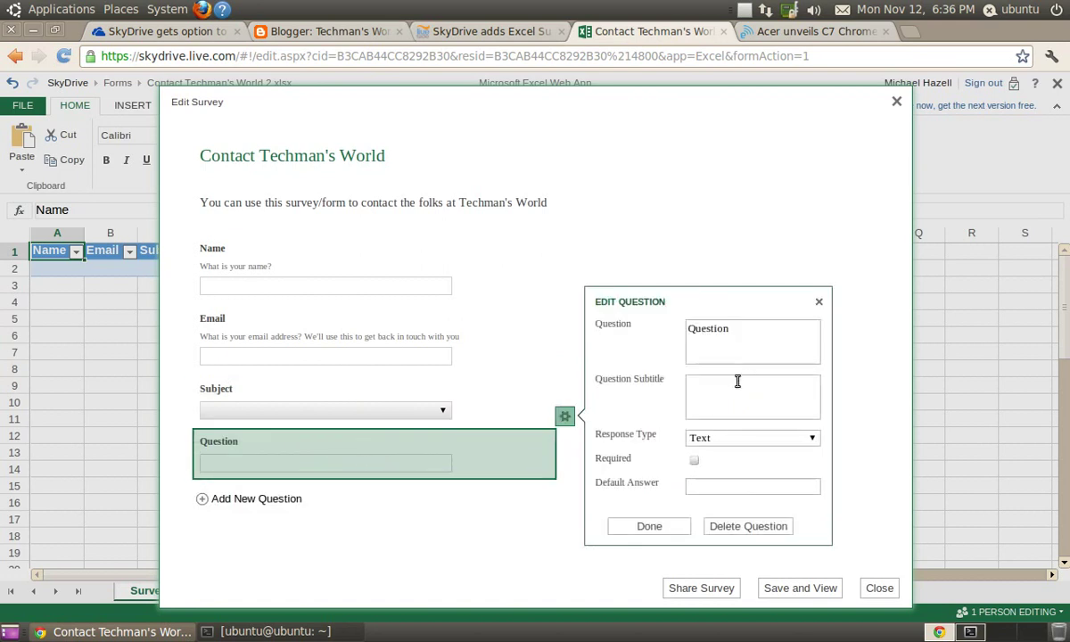
pyautogui.doubleClick(732, 337)
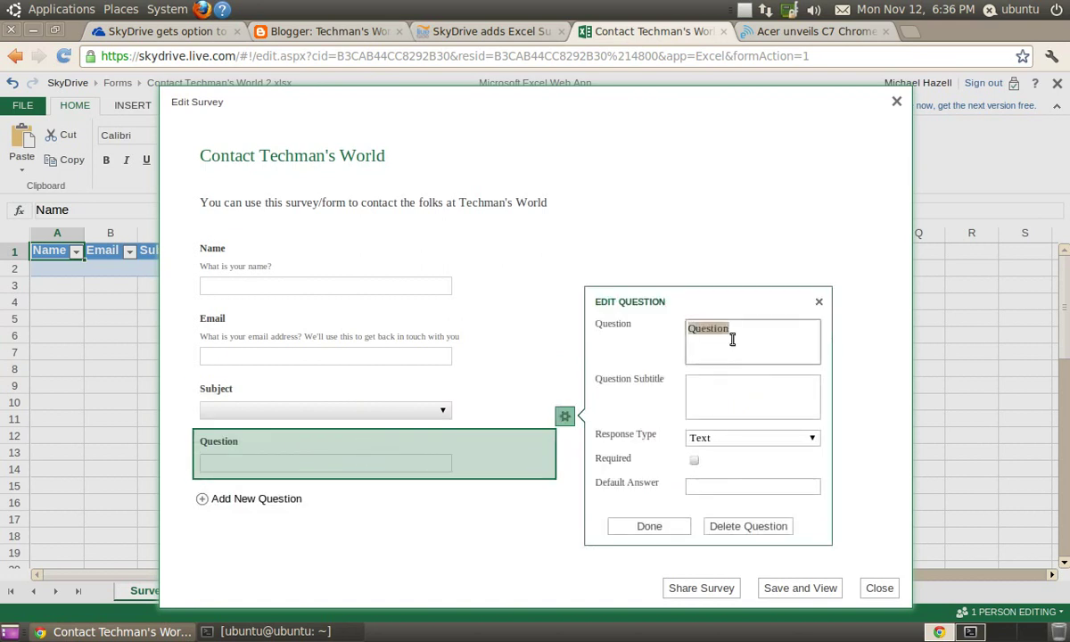
pyautogui.write('Related URls')
pyautogui.press('Tab')
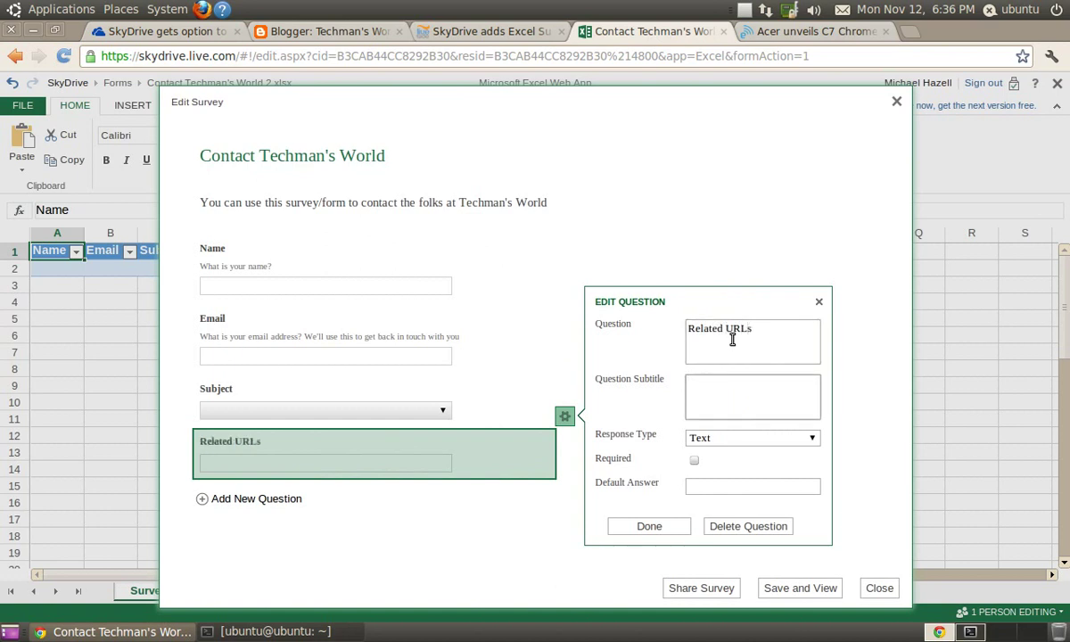
pyautogui.write('Paste any relate')
pyautogui.write('d URL')
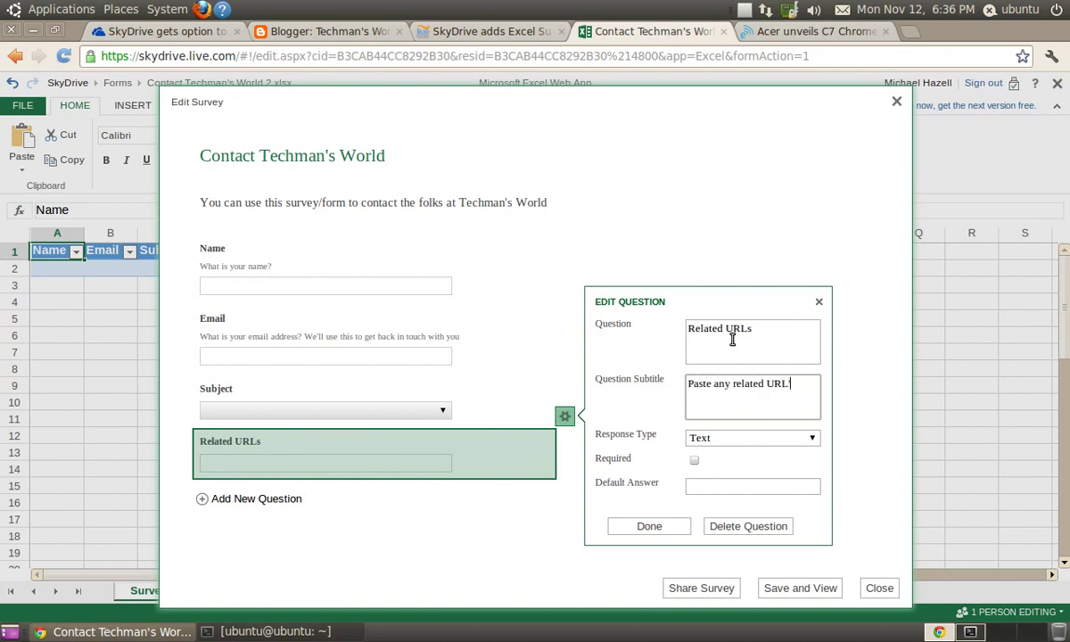
pyautogui.write('s here. D')
pyautogui.write('o not post spa')
pyautogui.write('m links.')
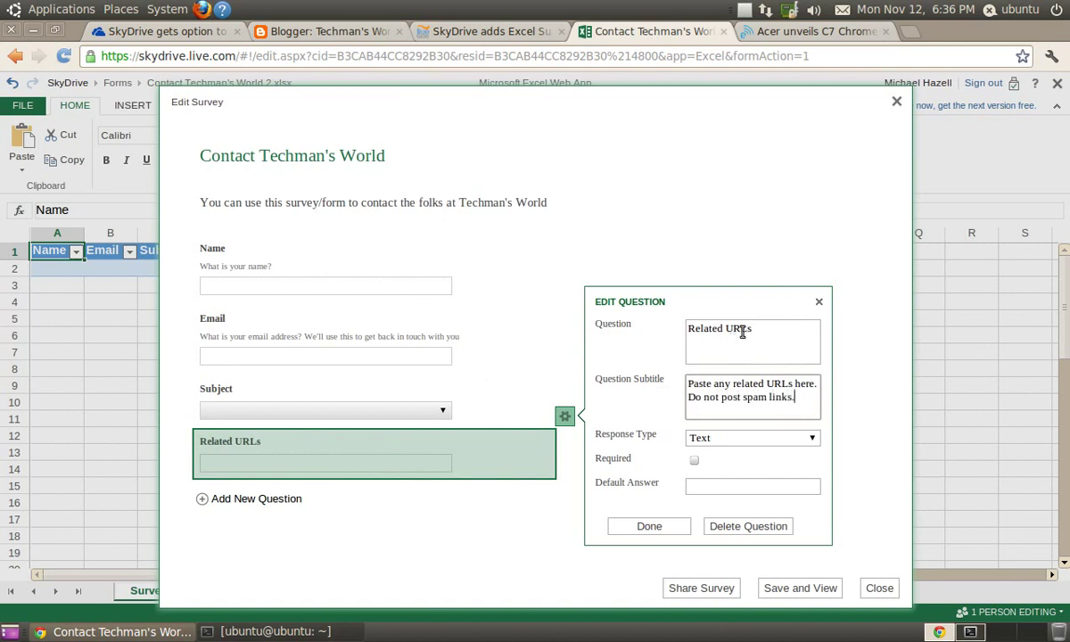
# Make Related URLs a Paragraph Text question and extend its subtitle about using the box only if needed.
pyautogui.click(734, 437)
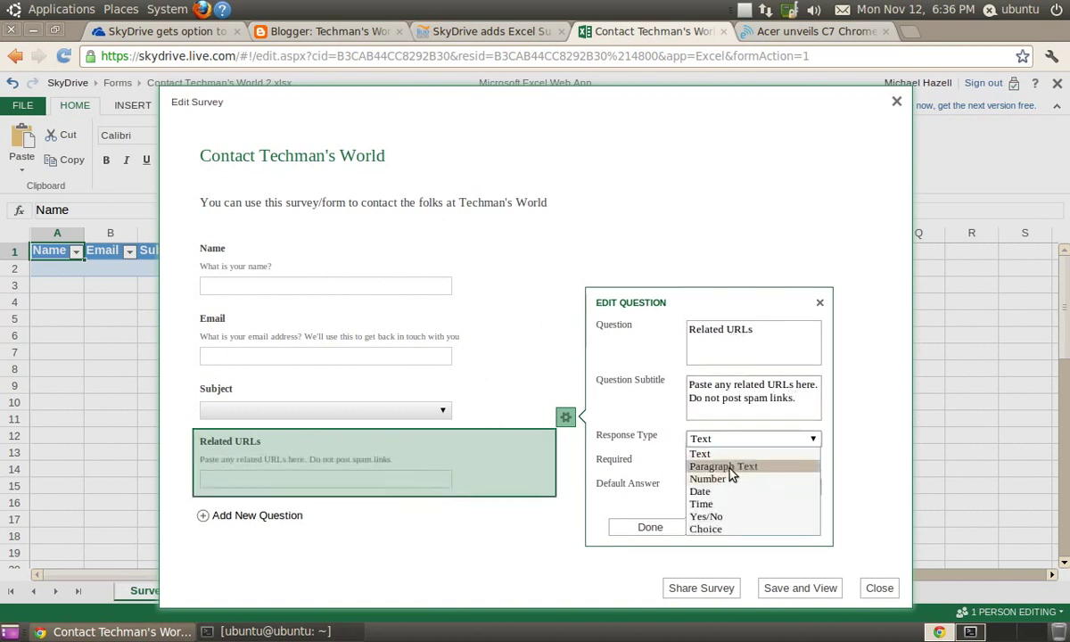
pyautogui.click(727, 467)
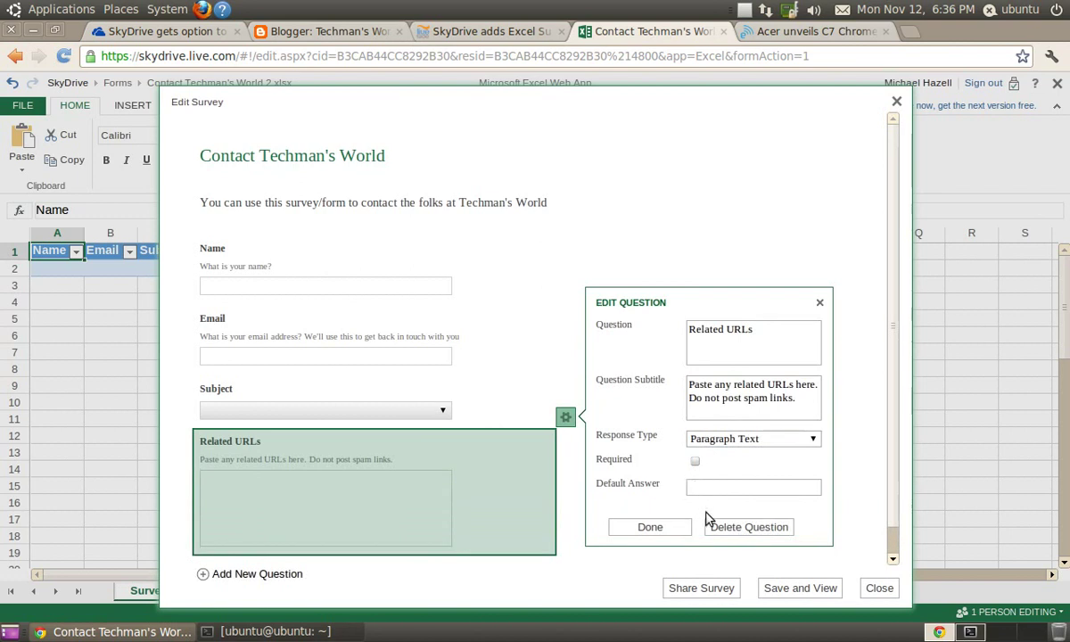
pyautogui.click(809, 402)
pyautogui.write('You s')
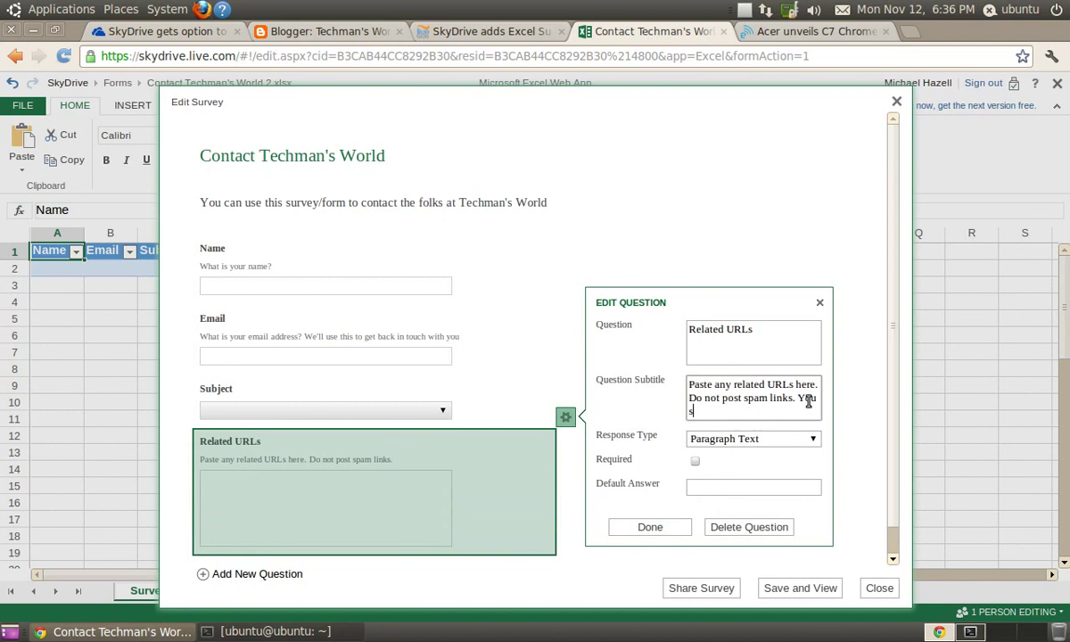
pyautogui.write('hould')
pyautogui.write(' only use this box if y')
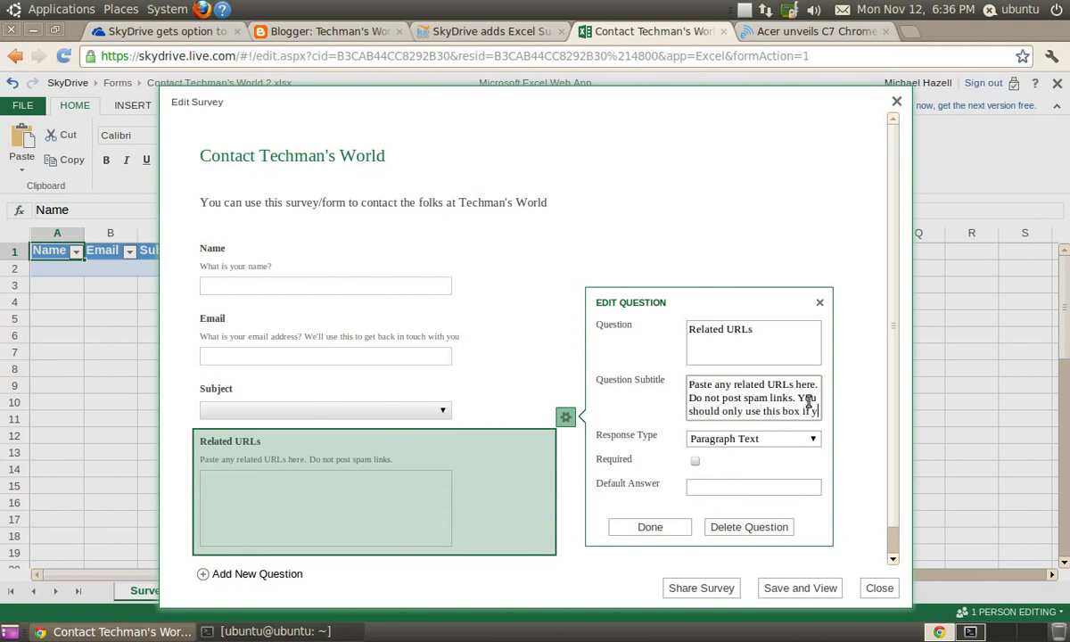
pyautogui.write('ou need to.')
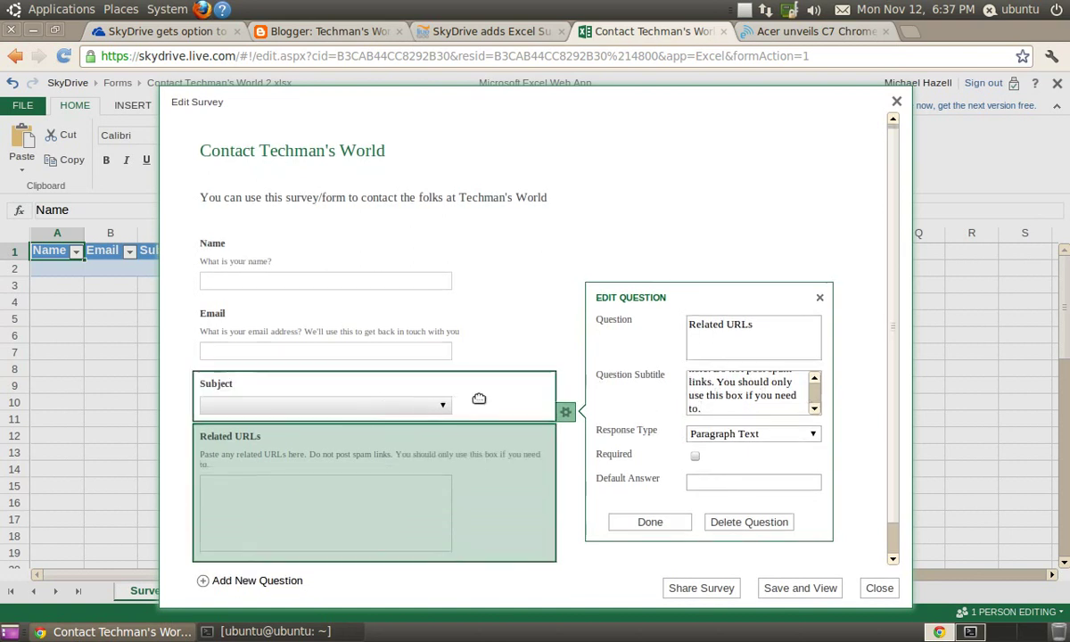
# Delete the trailing entry from Subject's choice list, then briefly reopen the Related URLs question.
pyautogui.click(508, 395)
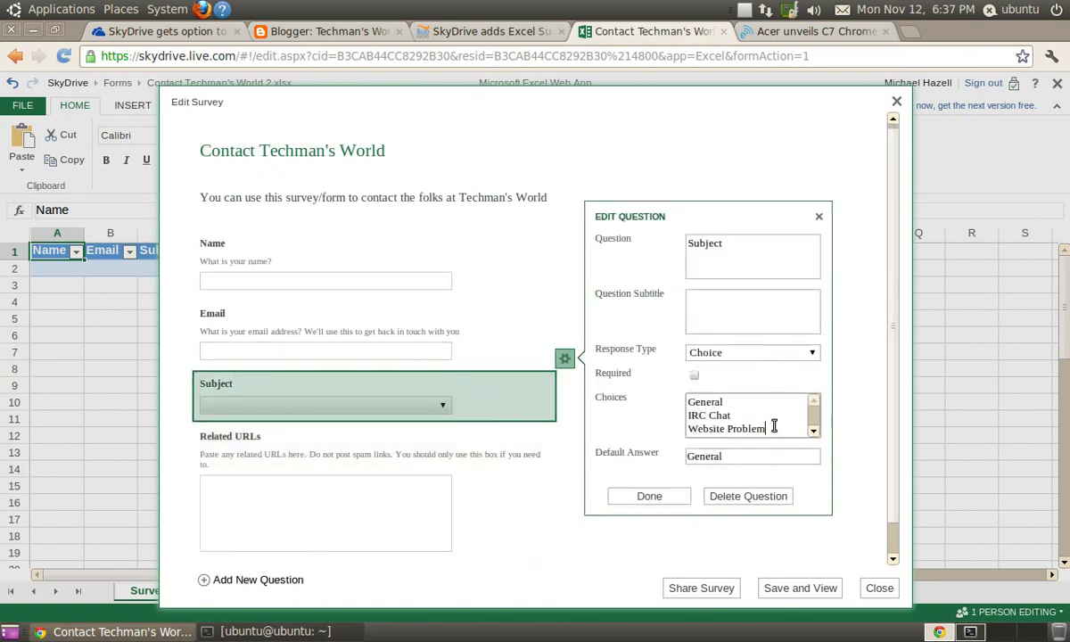
pyautogui.scroll(-2, 753, 419)
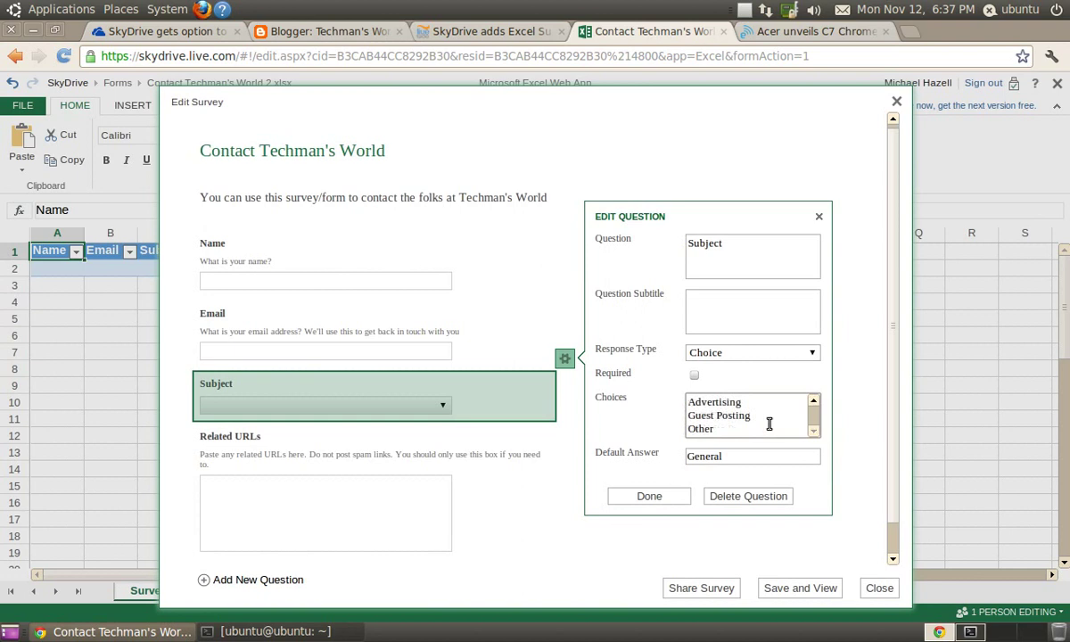
pyautogui.press('BackSpace')
pyautogui.press('BackSpace')
pyautogui.press('BackSpace')
pyautogui.click(643, 496)
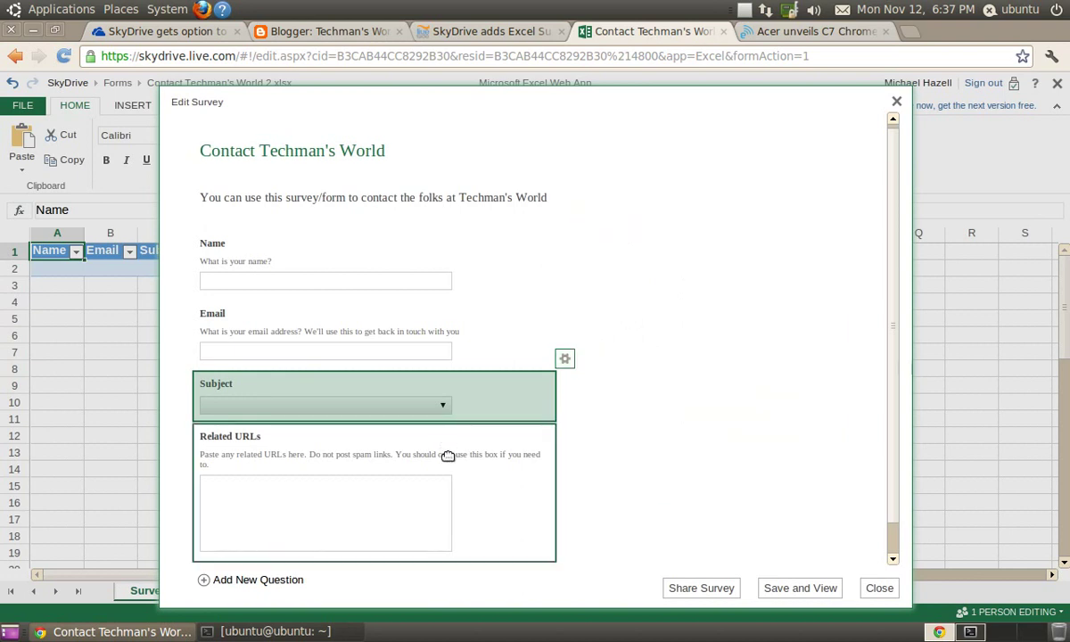
pyautogui.click(482, 456)
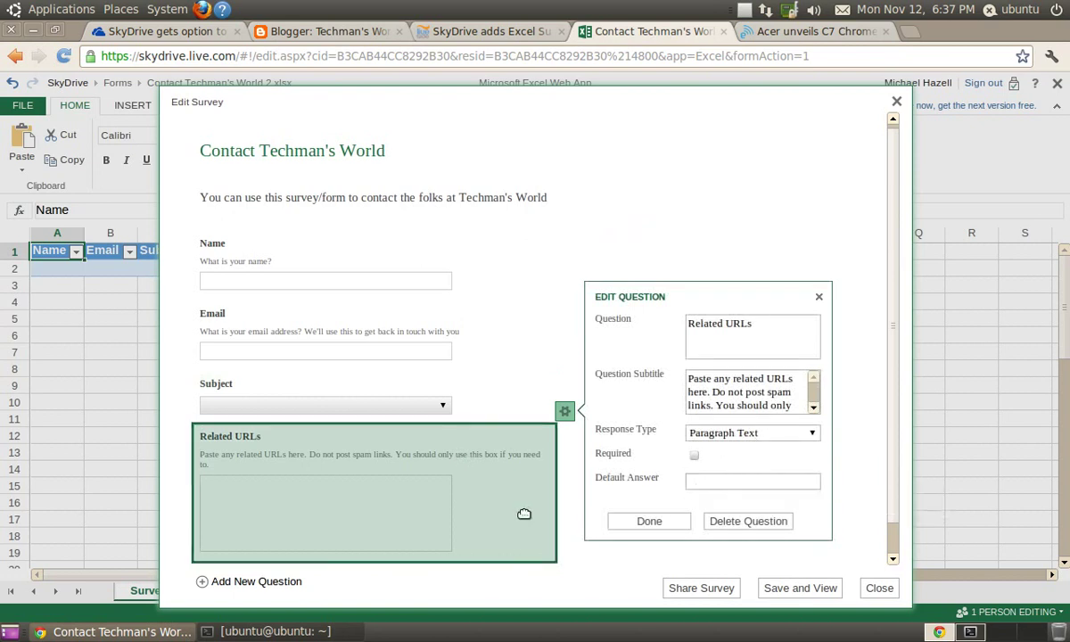
pyautogui.click(635, 525)
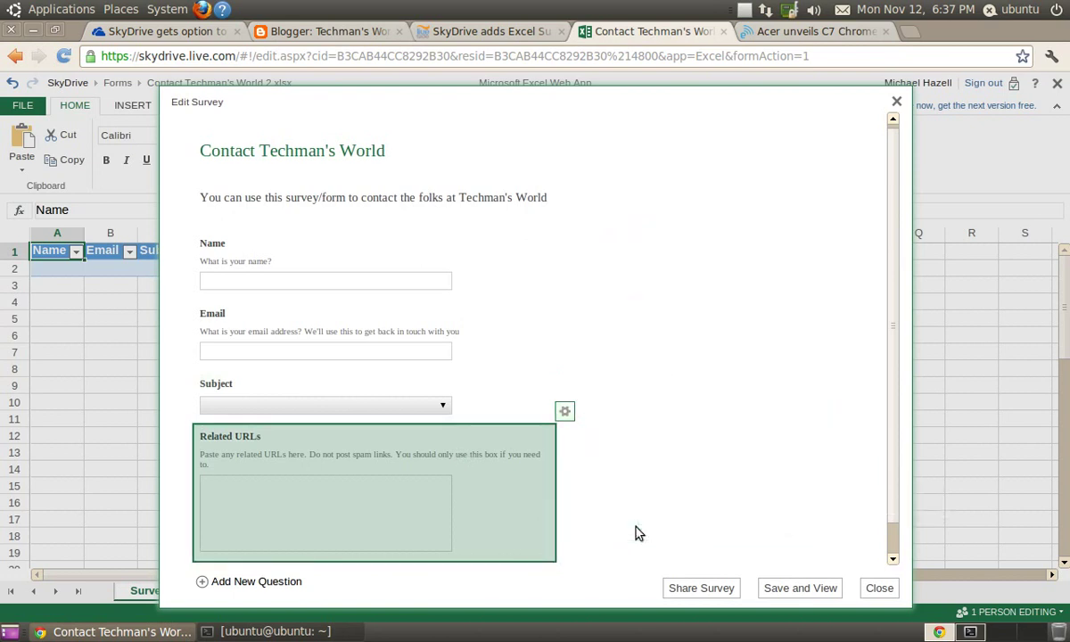
# Insert a 'Your Website' question between Name and Email, with a subtitle saying it's optional.
pyautogui.click(239, 582)
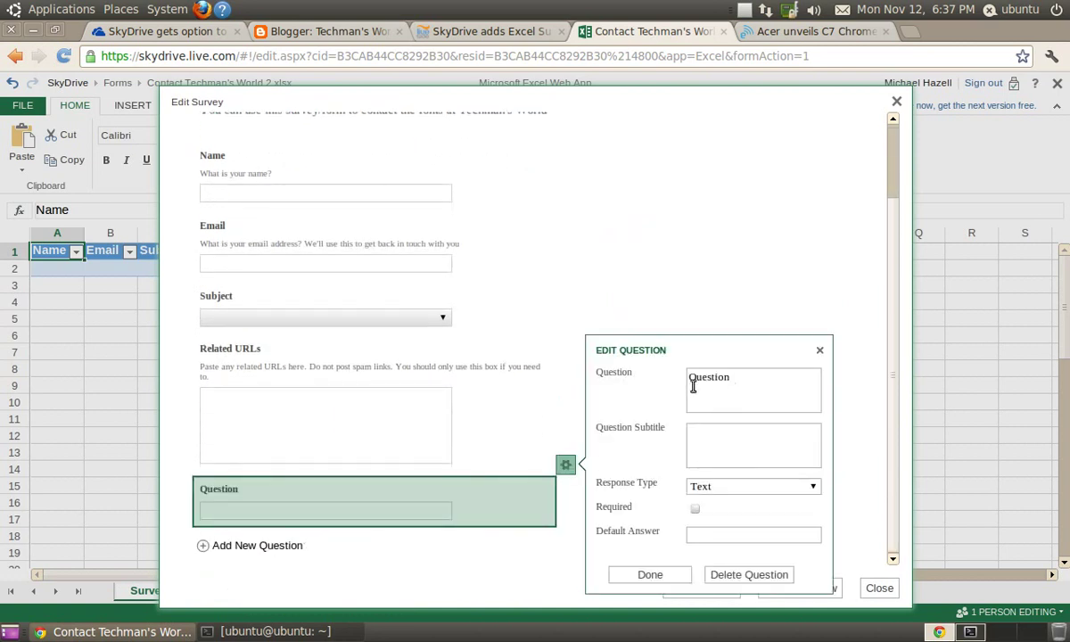
pyautogui.moveTo(343, 504); pyautogui.dragTo(375, 246)
pyautogui.click(565, 199)
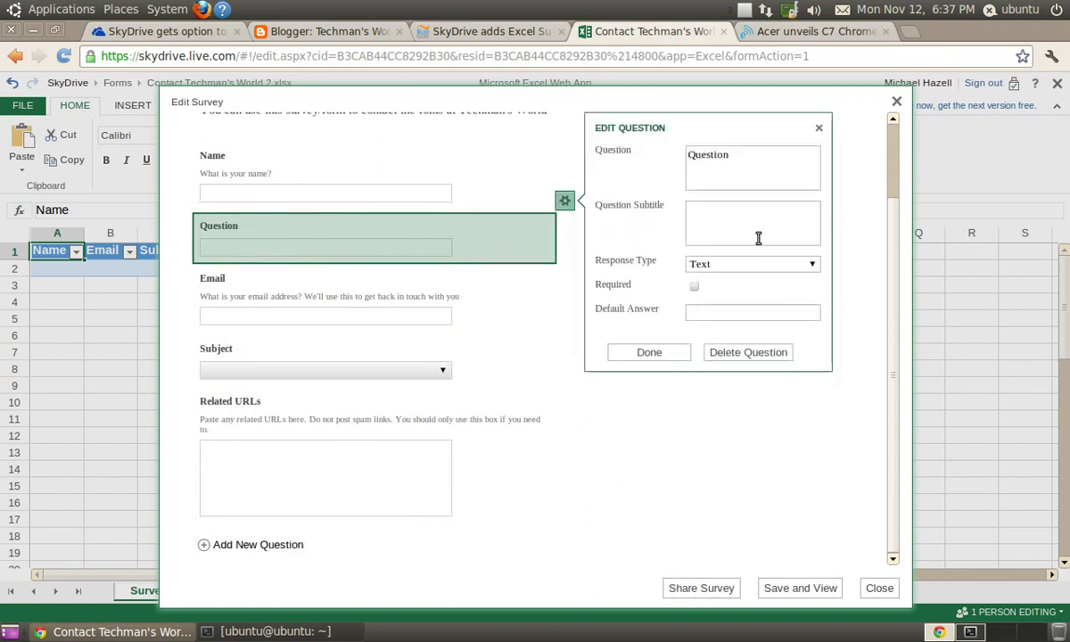
pyautogui.click(746, 170)
pyautogui.doubleClick(746, 169)
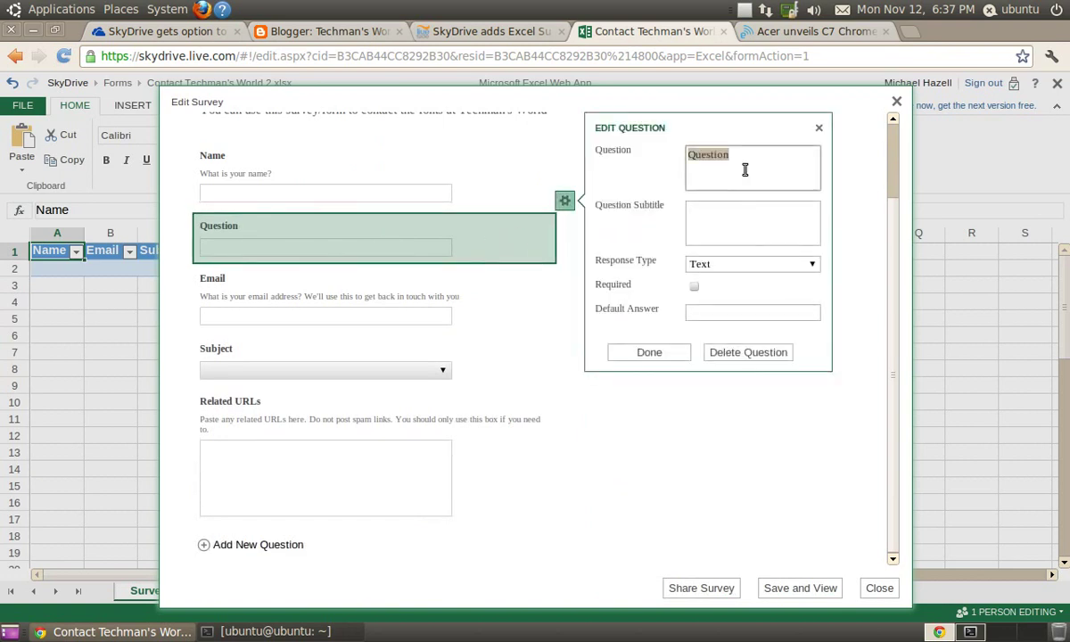
pyautogui.write('Your ')
pyautogui.write('Website')
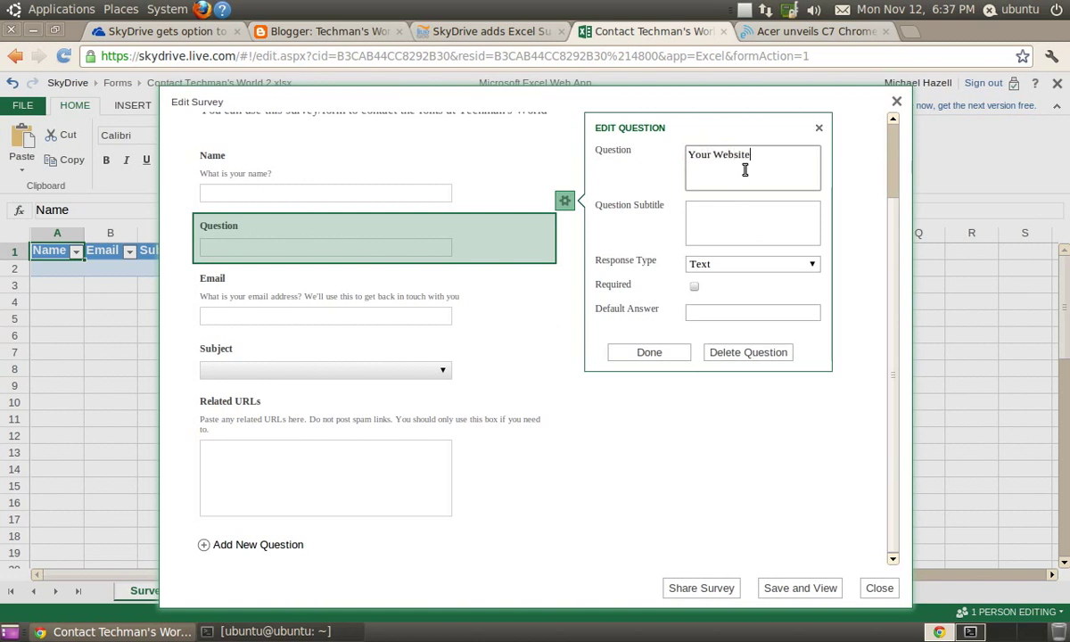
pyautogui.press('Tab')
pyautogui.write('What is y')
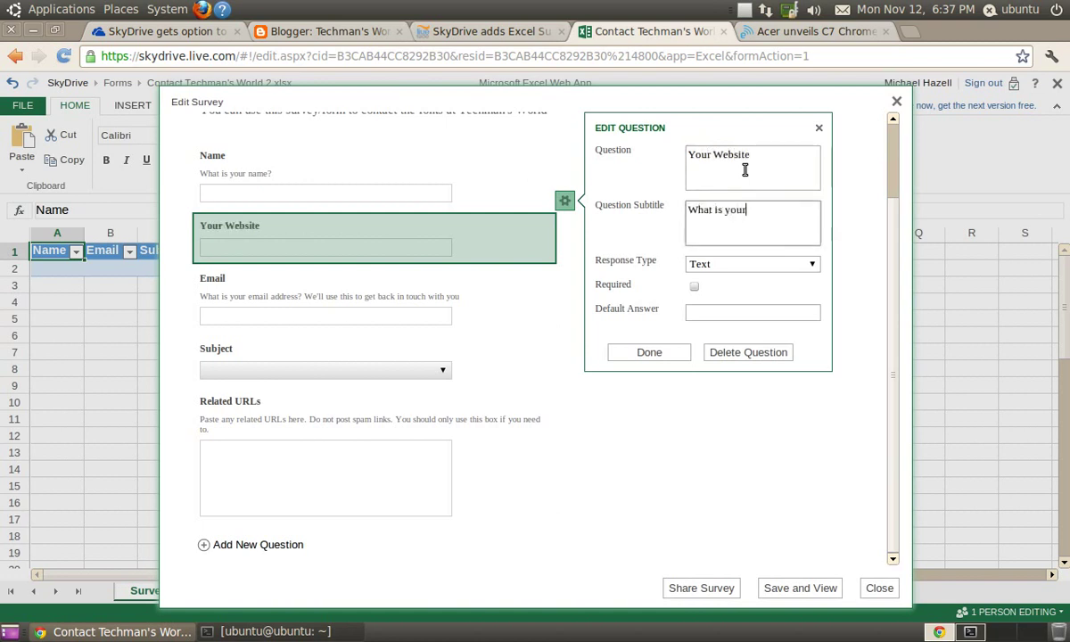
pyautogui.write('bsite? ')
pyautogui.write('We')
pyautogui.write('This is o')
pyautogui.write('ptional.')
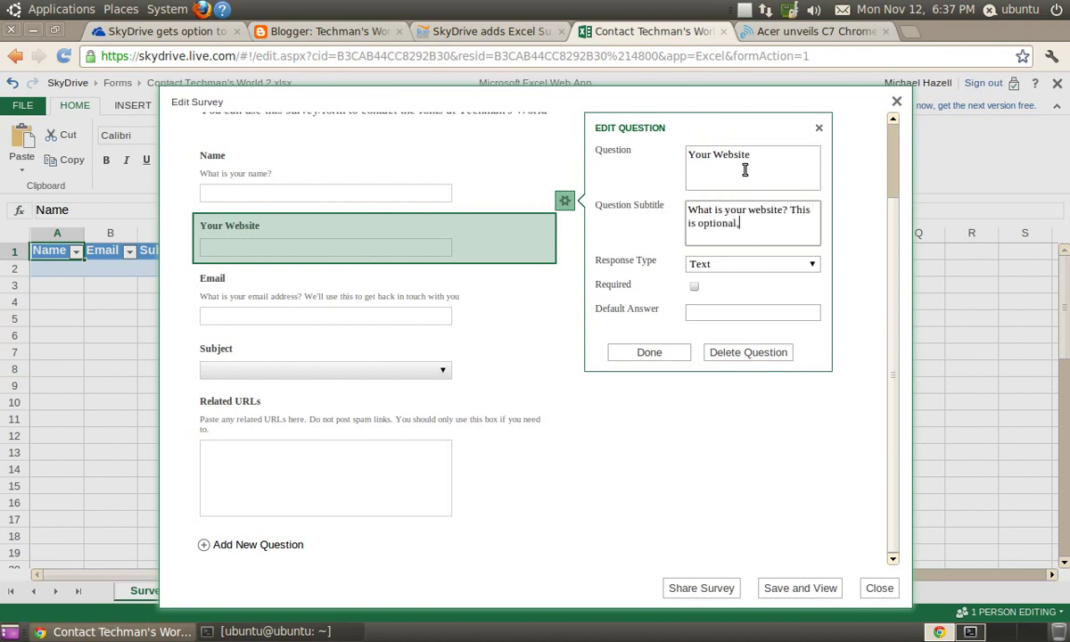
pyautogui.write(' but if you want, we l')
pyautogui.write('ove to')
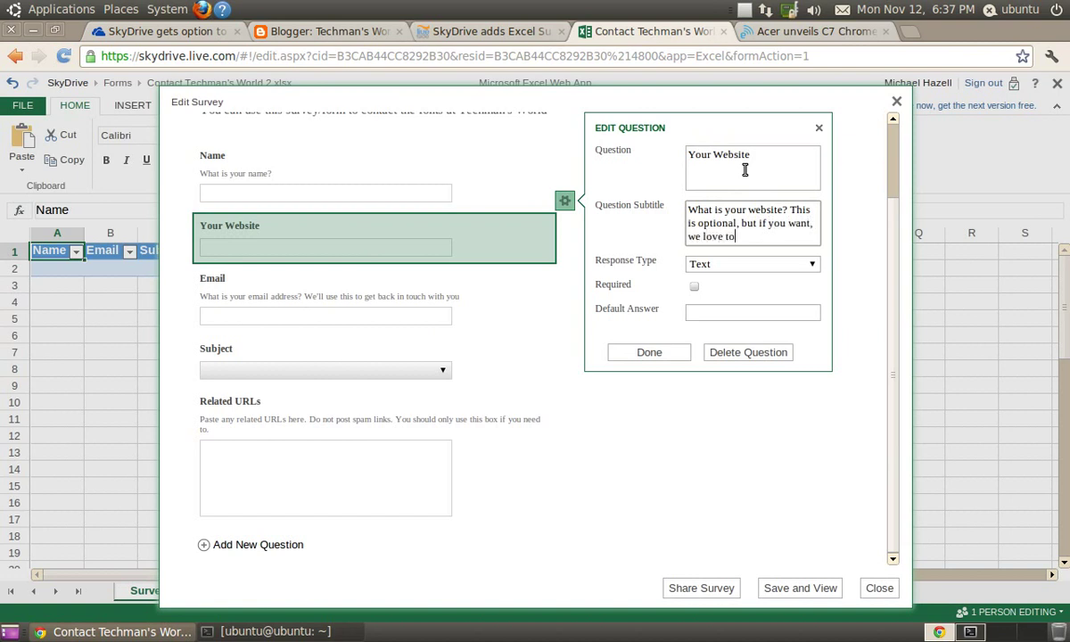
pyautogui.write(' check out new si')
pyautogui.write('tes')
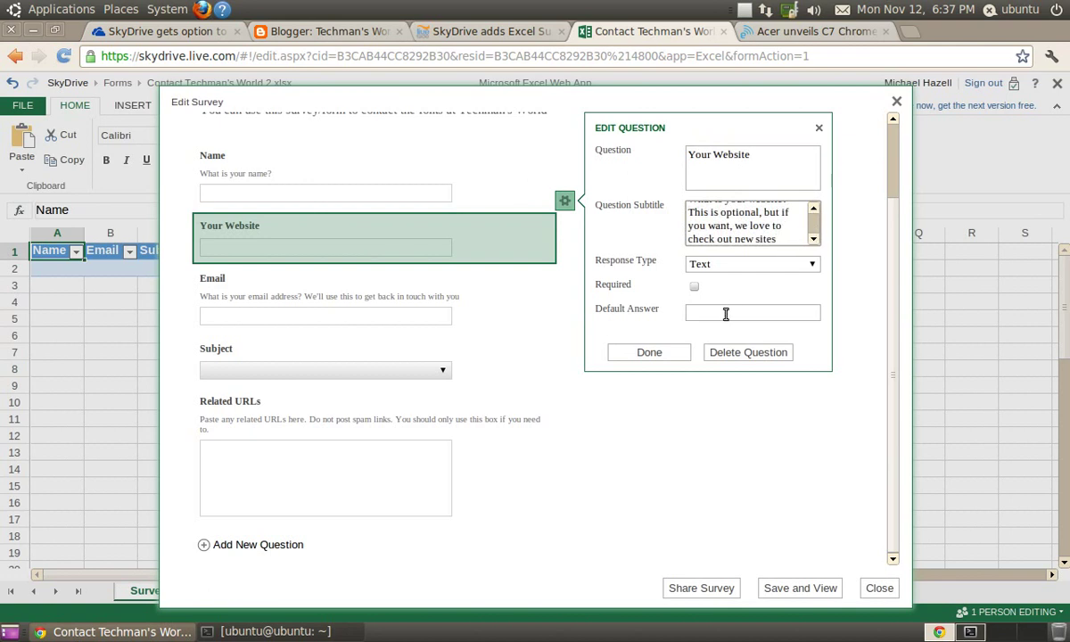
# Save the Your Website question and mark Subject as required.
pyautogui.click(680, 353)
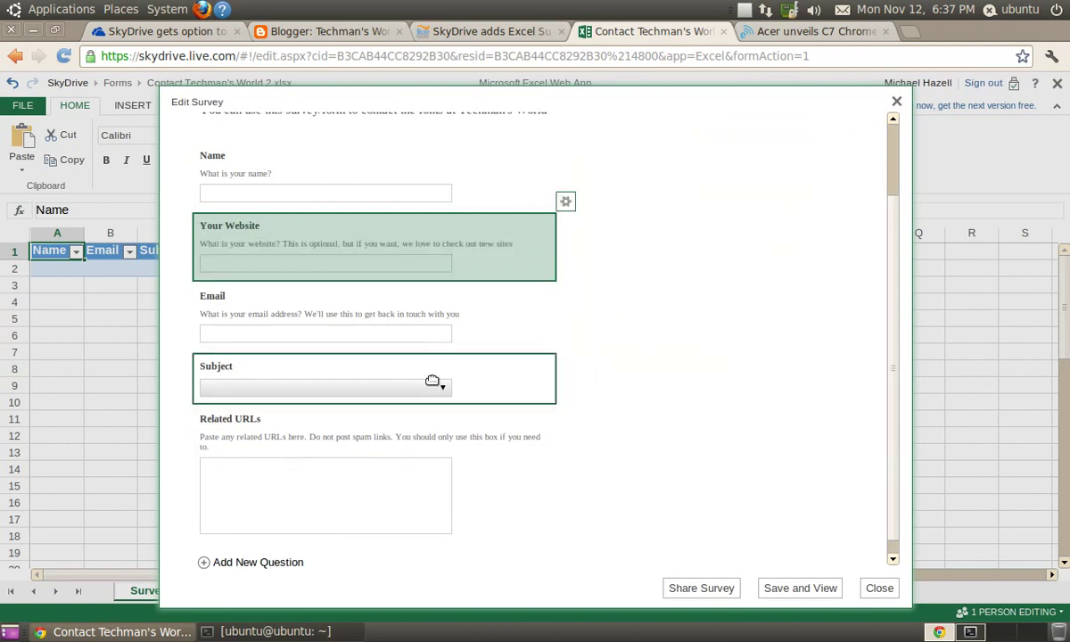
pyautogui.click(490, 381)
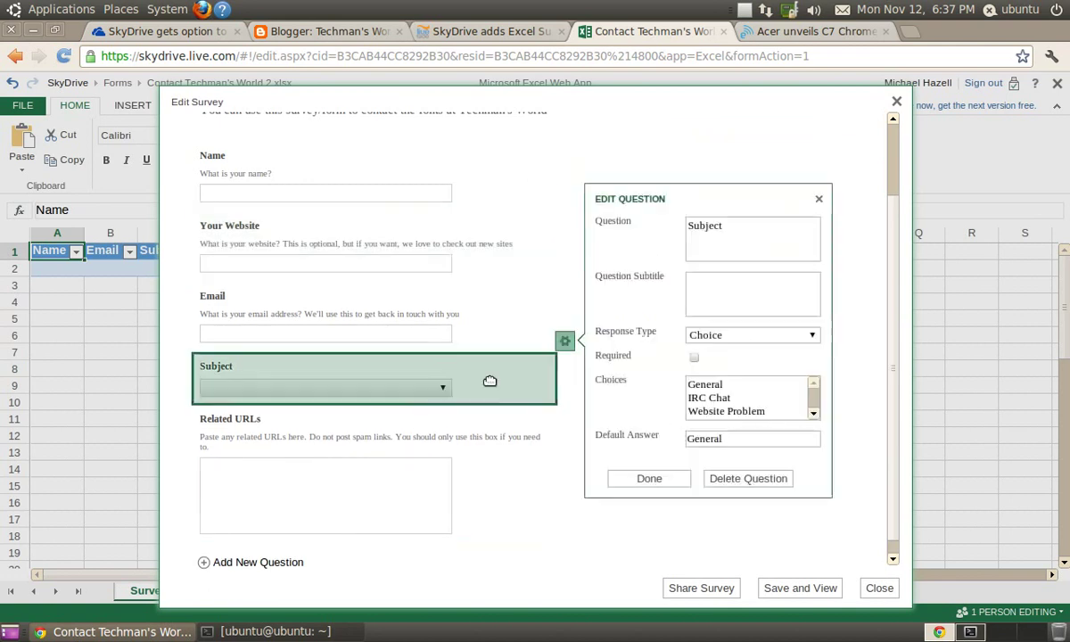
pyautogui.click(695, 356)
# Check the Email, Your Website, Name and Related URLs settings, then add a question at the end.
pyautogui.click(464, 319)
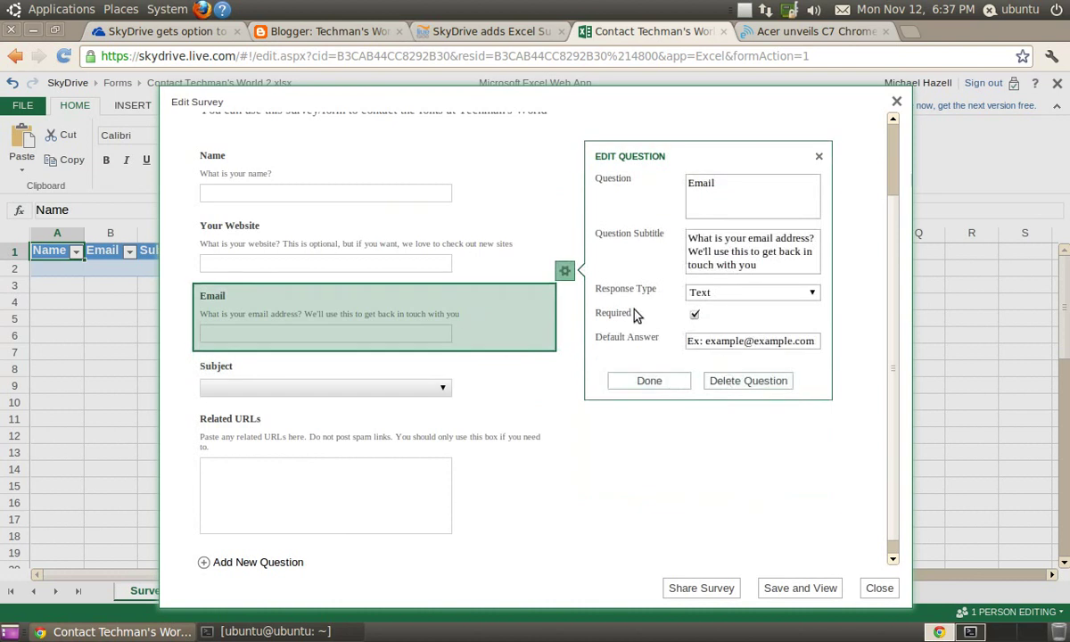
pyautogui.click(465, 227)
pyautogui.click(471, 203)
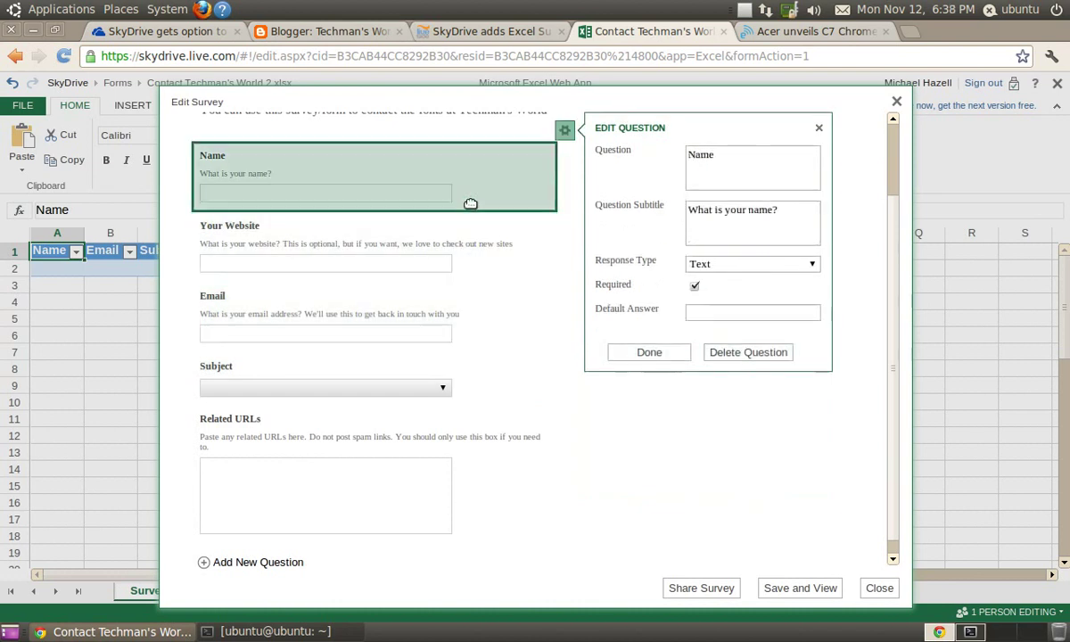
pyautogui.click(485, 506)
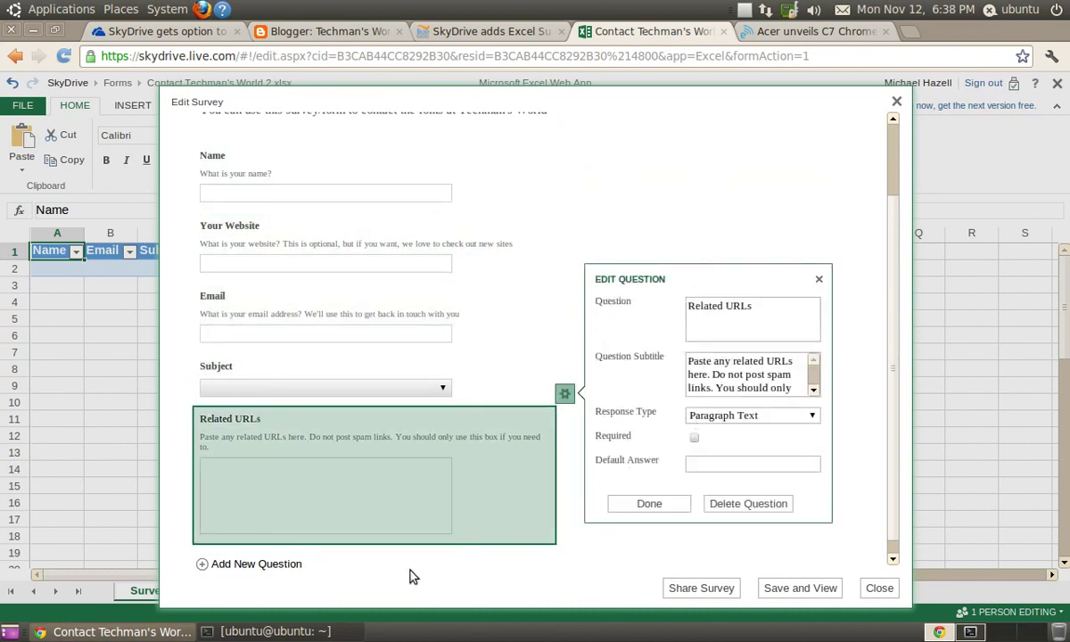
pyautogui.click(297, 558)
pyautogui.click(410, 508)
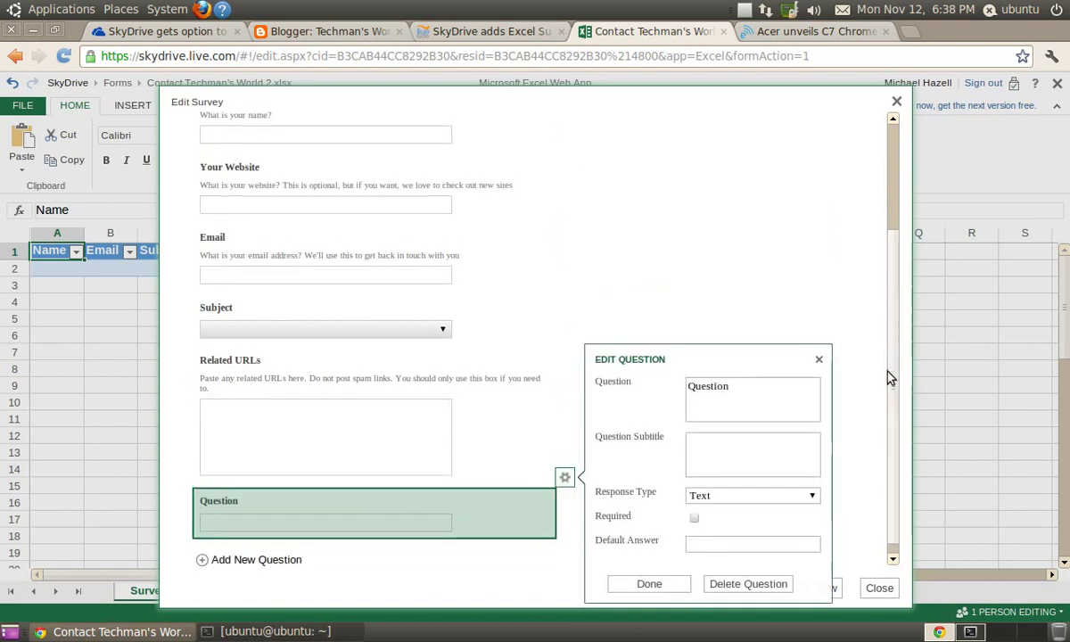
# Title the new question 'Message' with subtitle 'Type your message here. Feel Free to make it as long as you want.'.
pyautogui.click(836, 374)
pyautogui.click(565, 465)
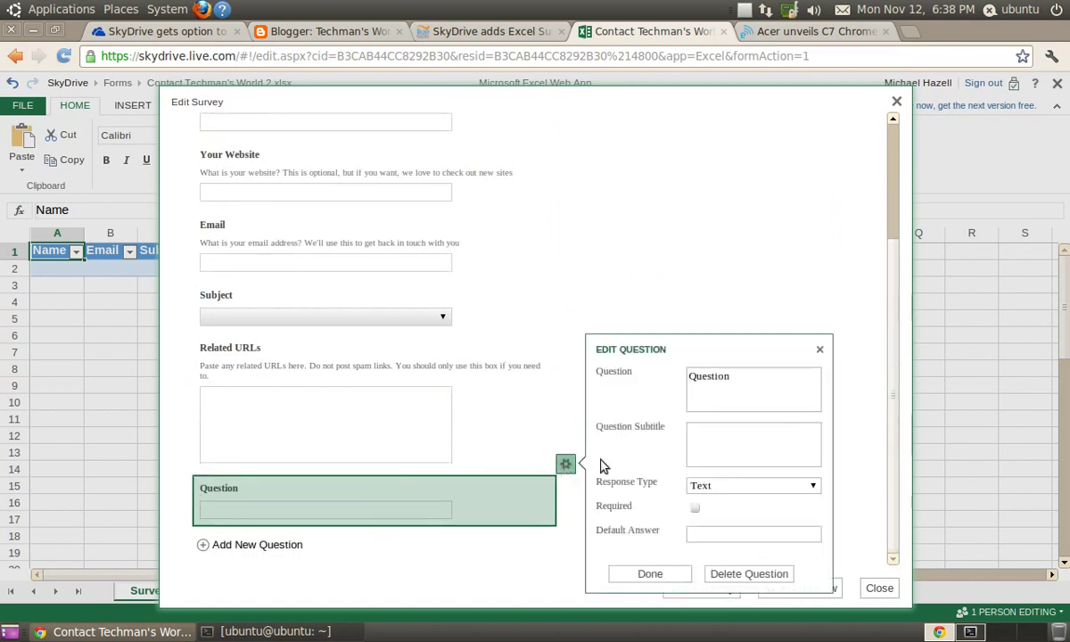
pyautogui.click(734, 386)
pyautogui.doubleClick(733, 386)
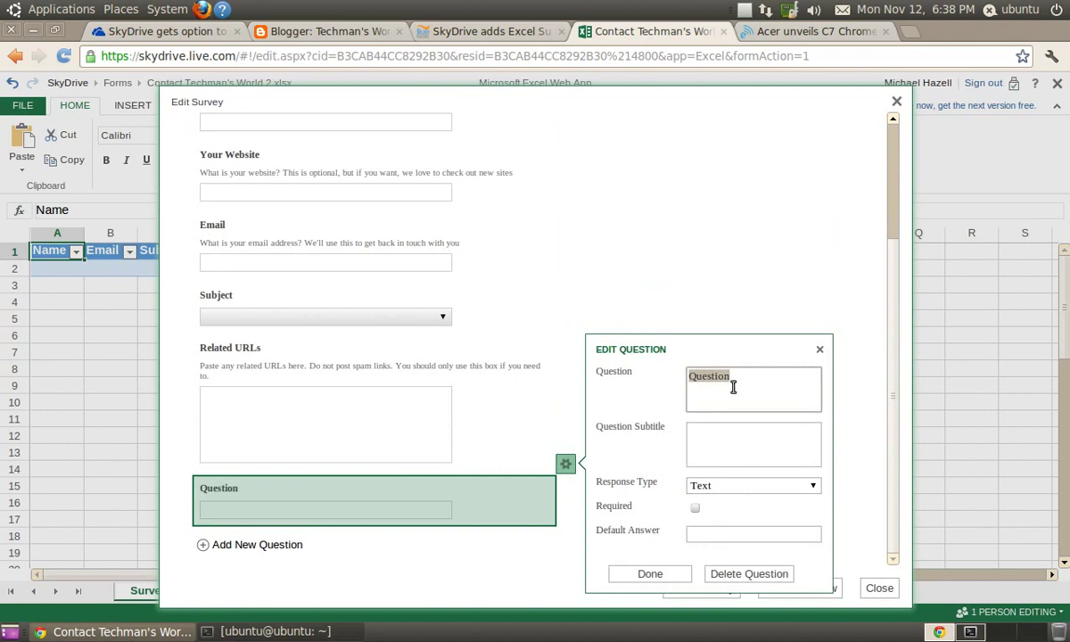
pyautogui.write('Message')
pyautogui.press('Tab')
pyautogui.write('Type your')
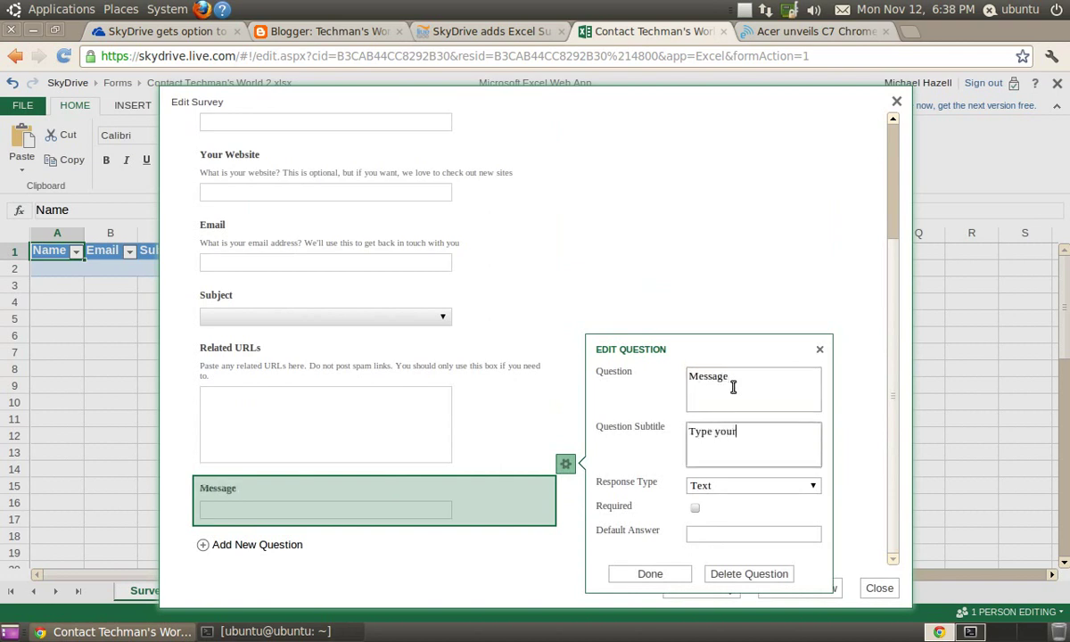
pyautogui.write(' message here. F')
pyautogui.write('eel Free t')
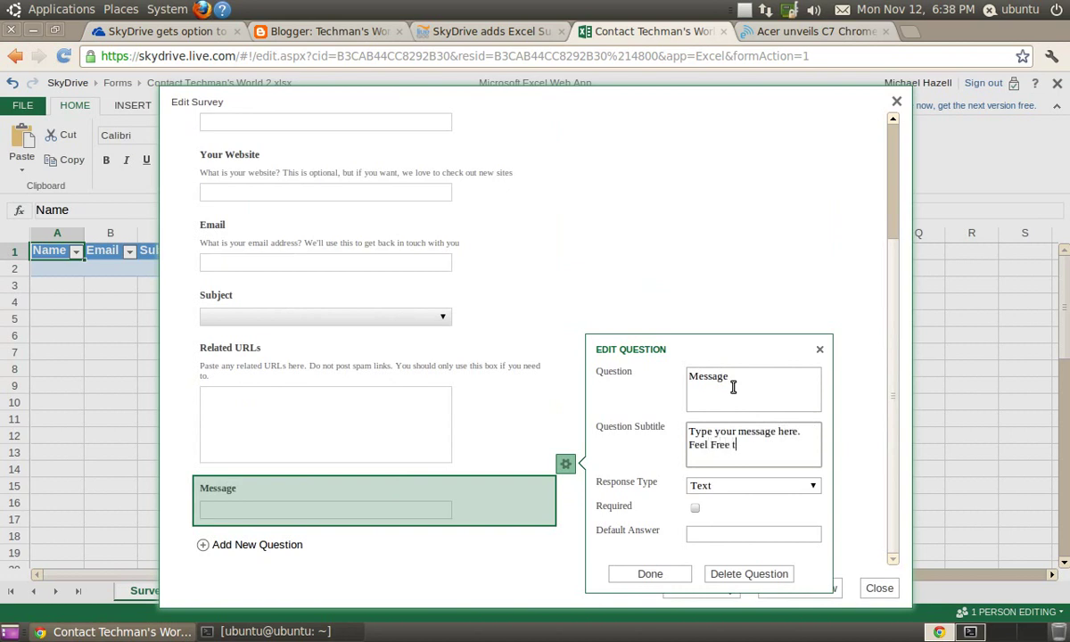
pyautogui.write('o make it as long as ')
pyautogui.write('you want.')
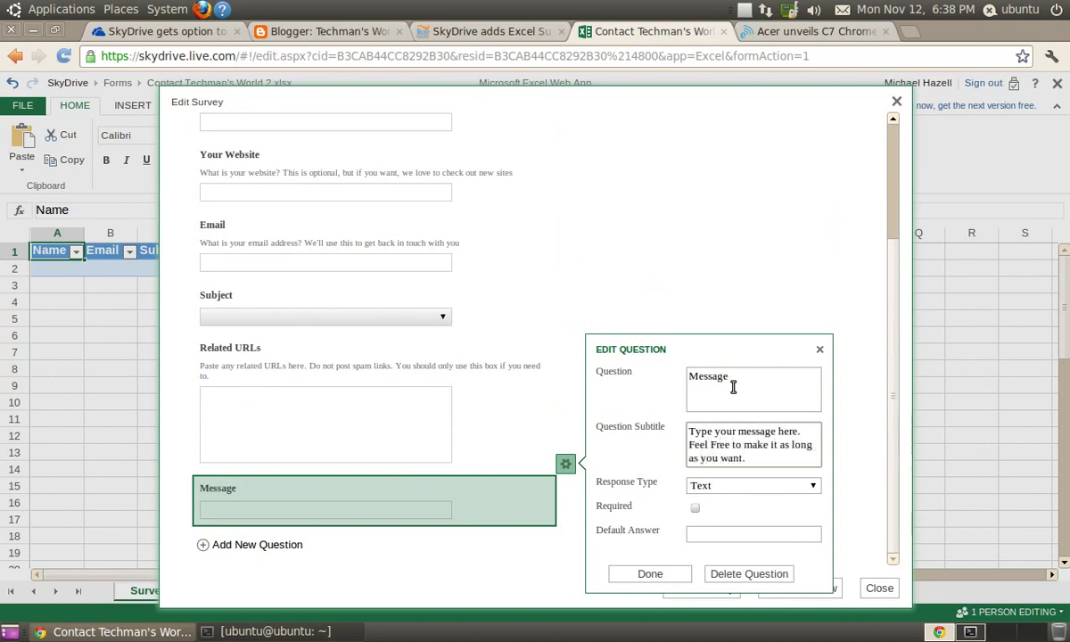
# Make Message a required Paragraph Text question and finish editing it.
pyautogui.click(760, 487)
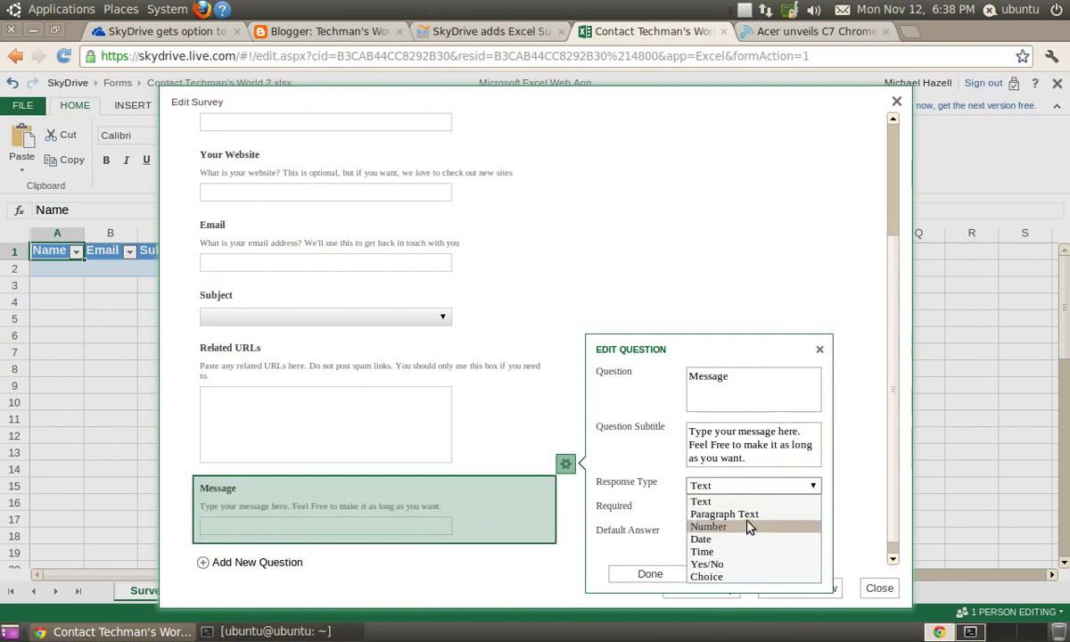
pyautogui.press('Escape')
pyautogui.click(749, 521)
pyautogui.click(696, 491)
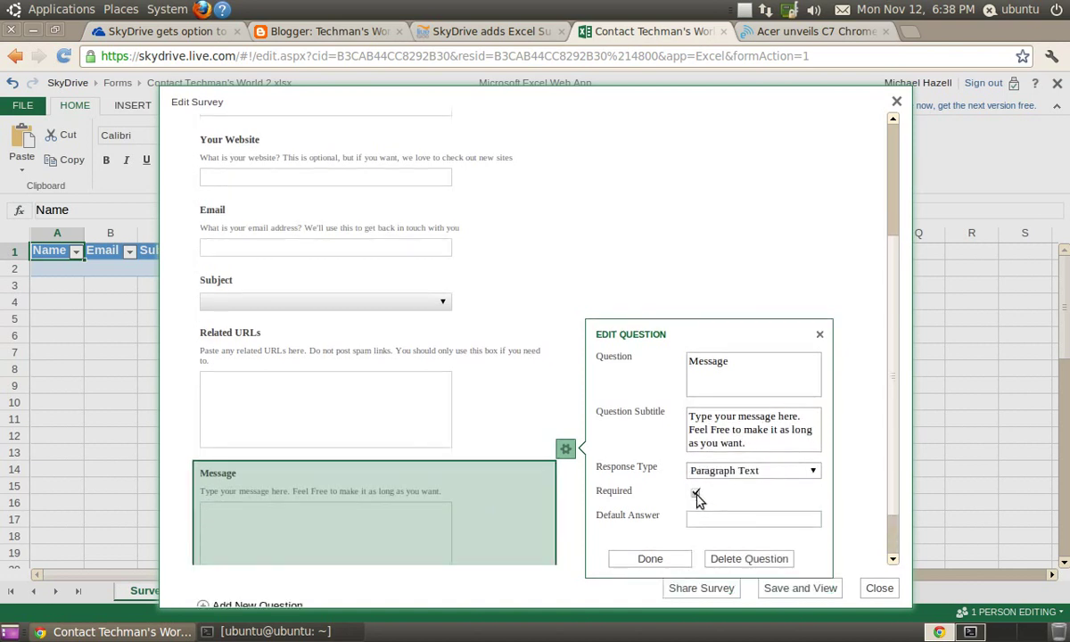
pyautogui.click(650, 559)
pyautogui.scroll(-1, 433, 420)
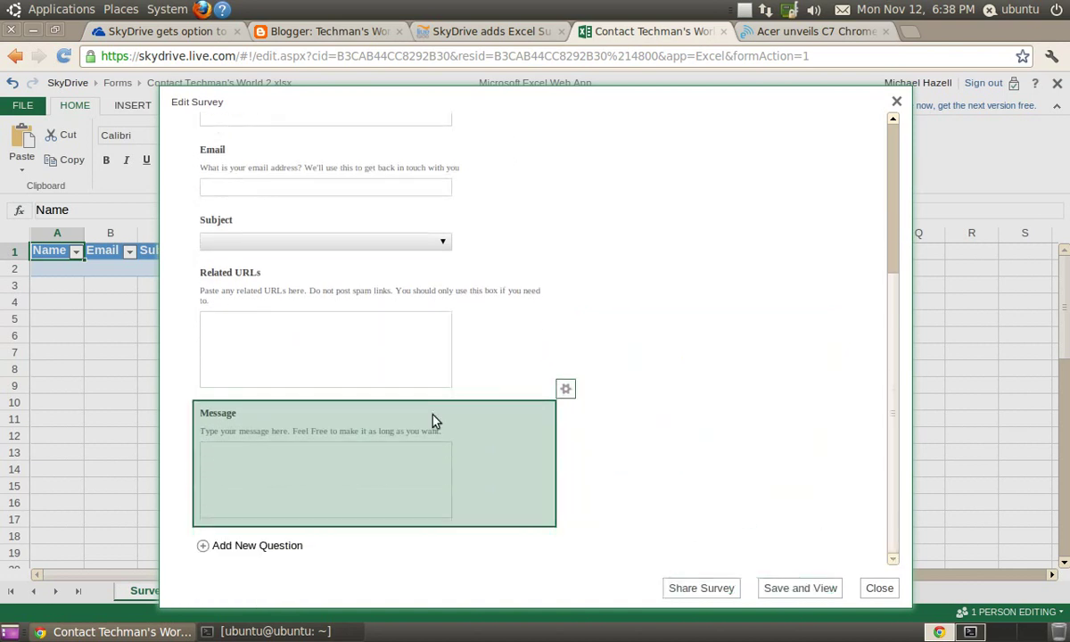
pyautogui.scroll(3, 701, 389)
pyautogui.scroll(2, 710, 377)
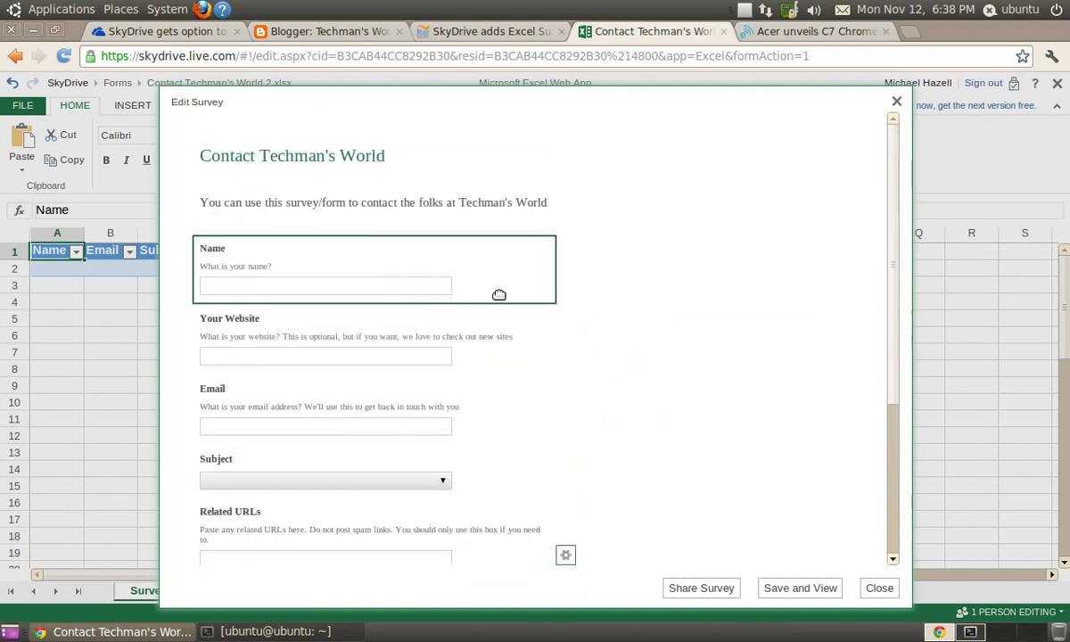
pyautogui.scroll(-4, 829, 272)
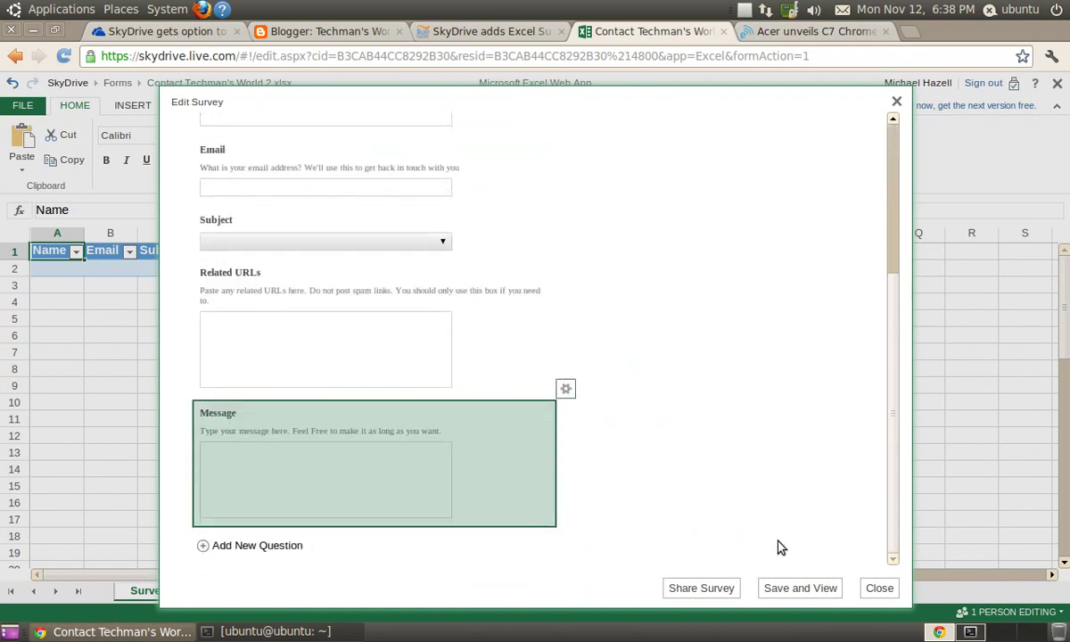
# Save and preview the survey, scroll through the preview, then close it and the workbook.
pyautogui.click(818, 592)
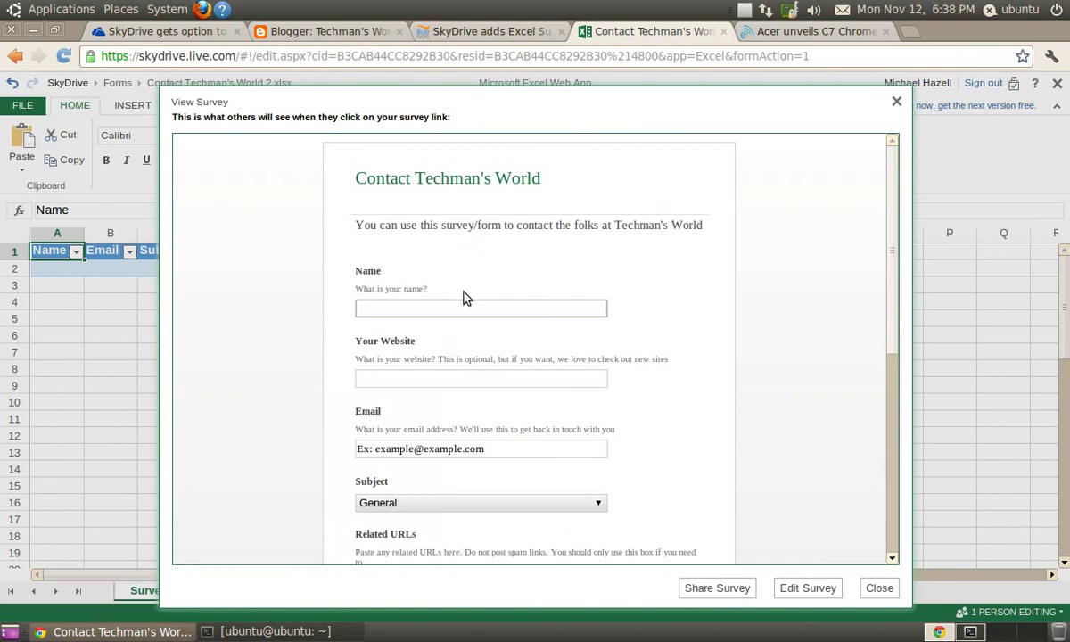
pyautogui.scroll(-3, 454, 304)
pyautogui.scroll(-2, 437, 322)
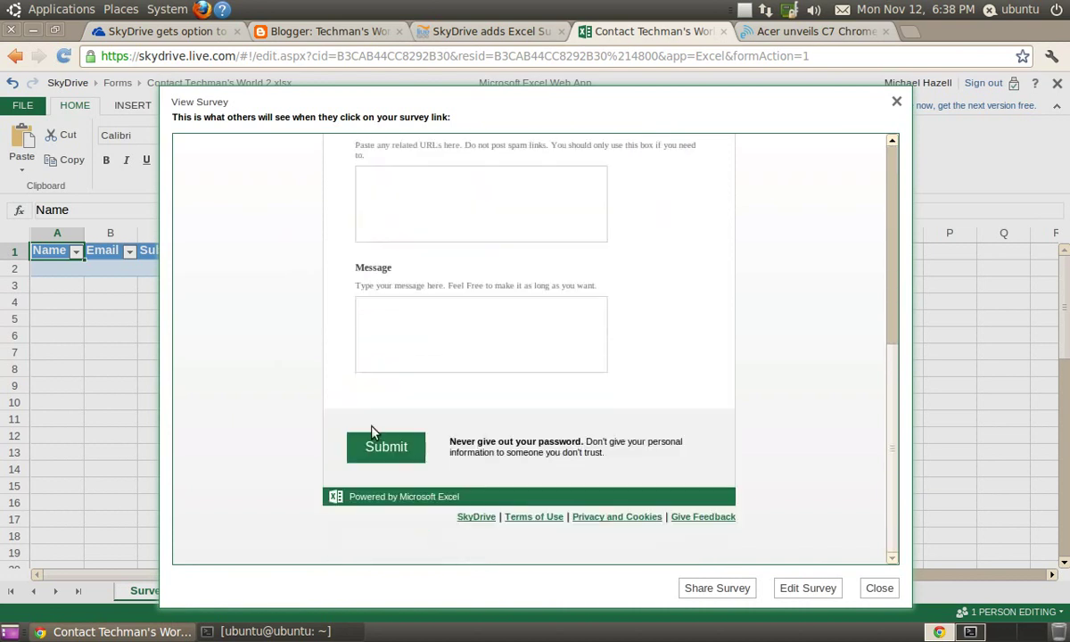
pyautogui.click(879, 588)
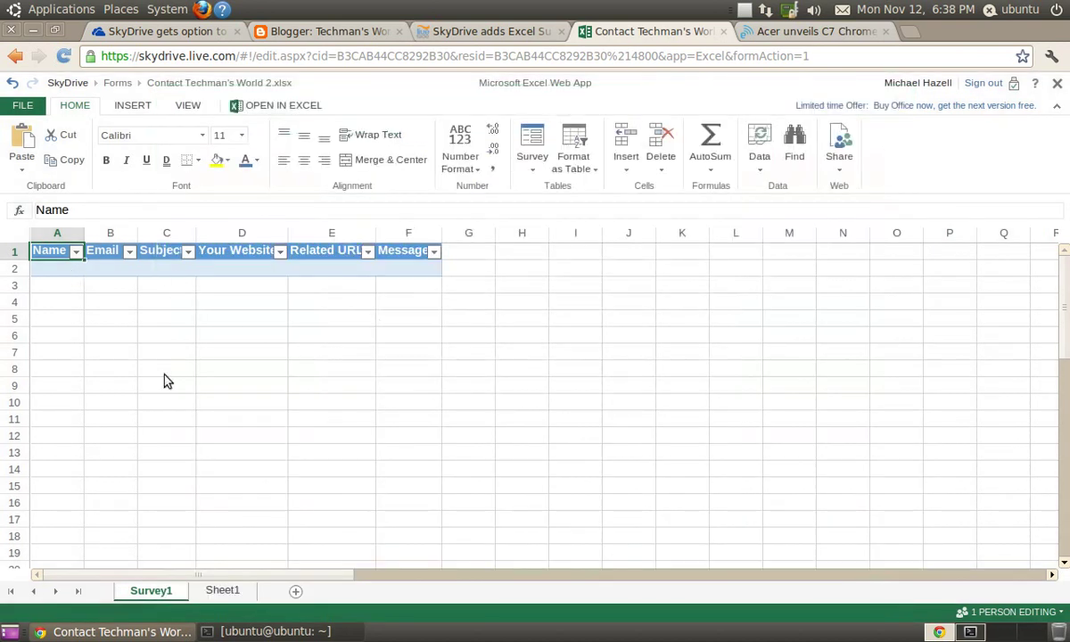
pyautogui.click(1058, 83)
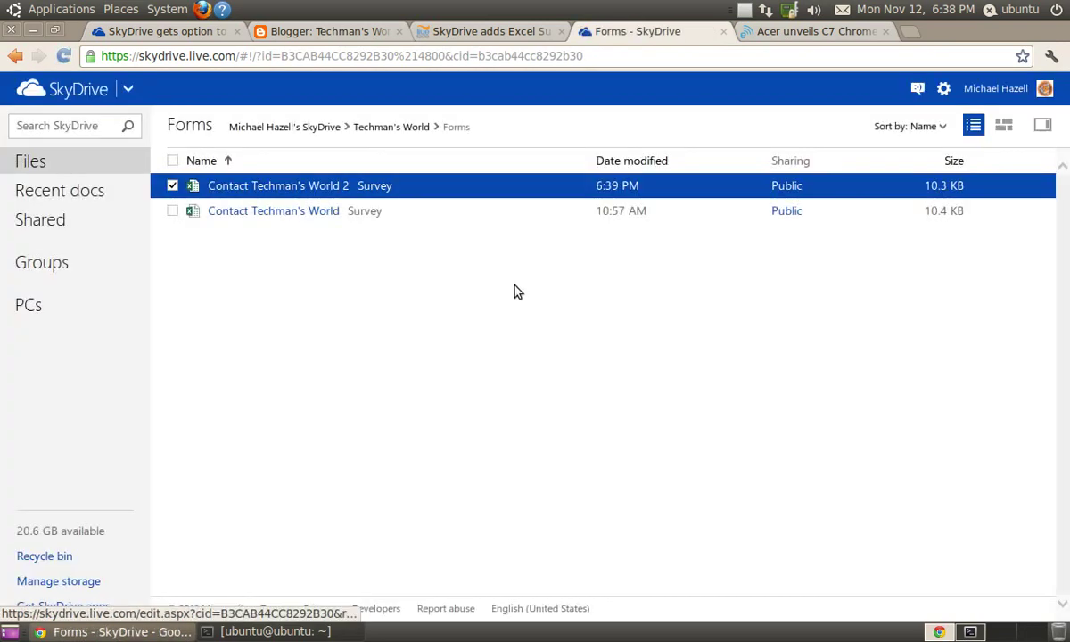
# Show the actions menu for 'Contact Techman's World 2' in the Forms folder, then dismiss it.
pyautogui.rightClick(513, 186)
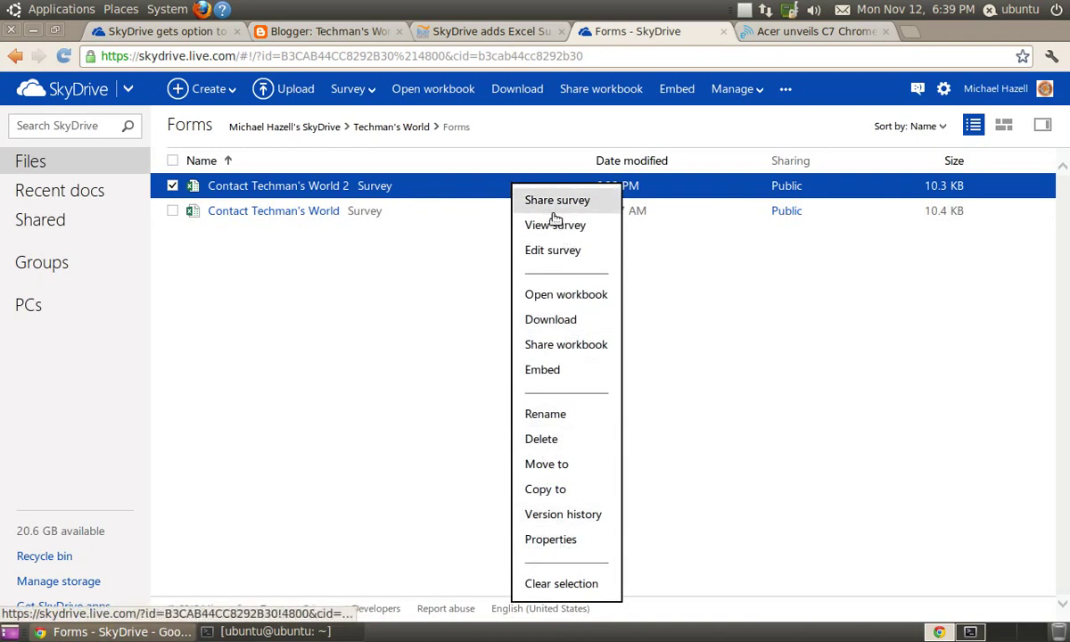
pyautogui.click(462, 300)
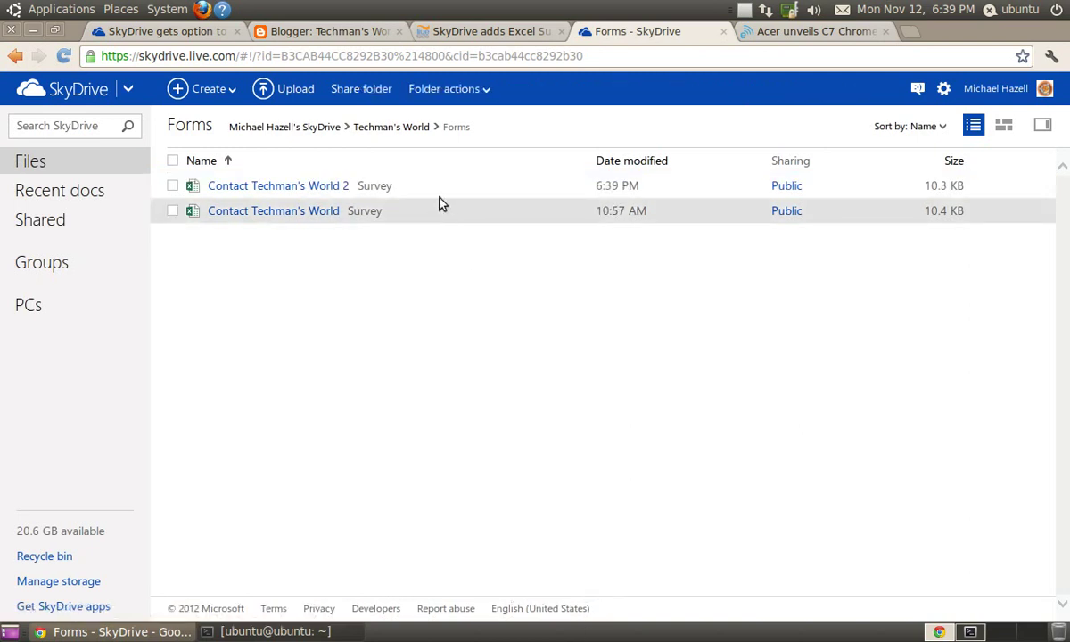